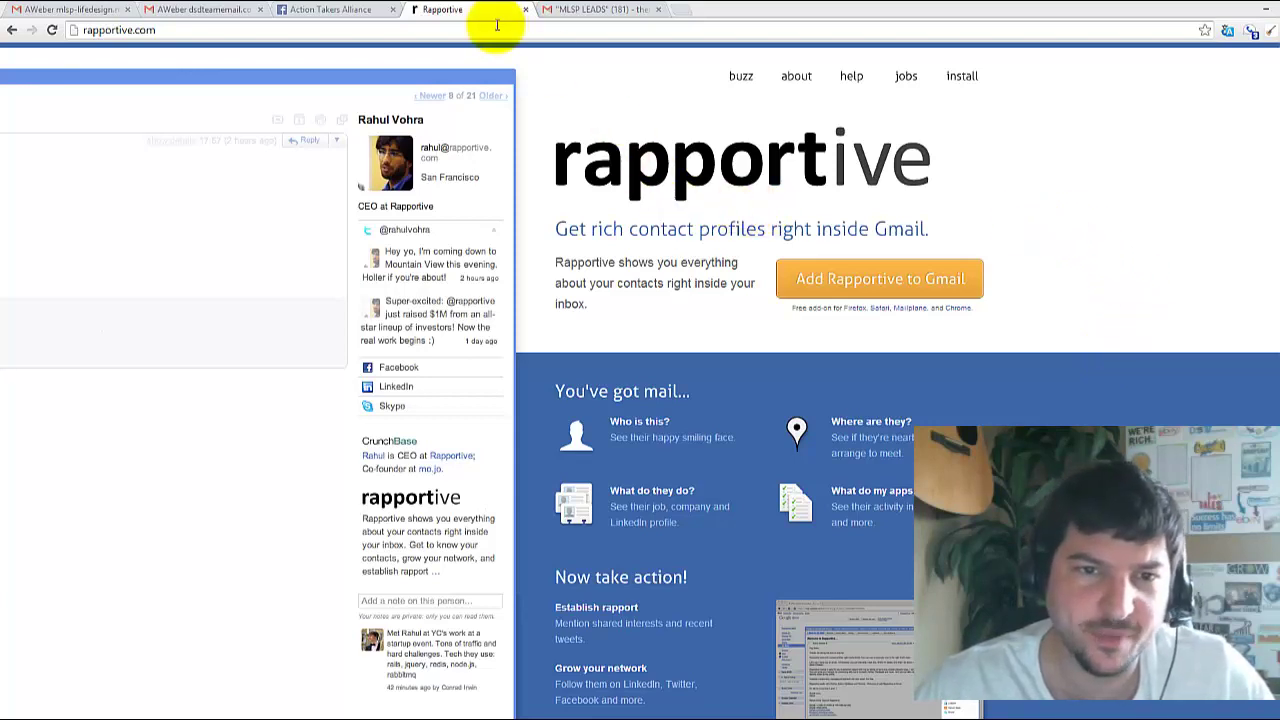
Step: Reload the rapportive.com home page from the address bar and scroll through it
left_click(587, 30)
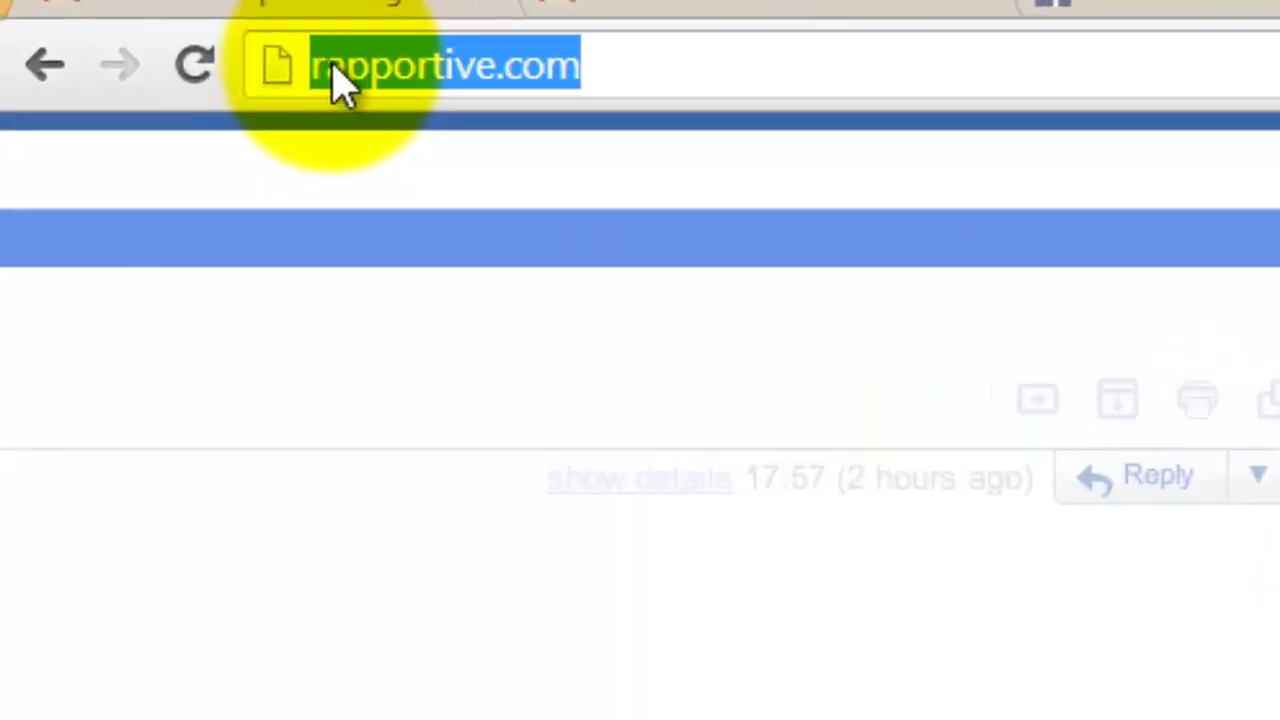
left_click(680, 70)
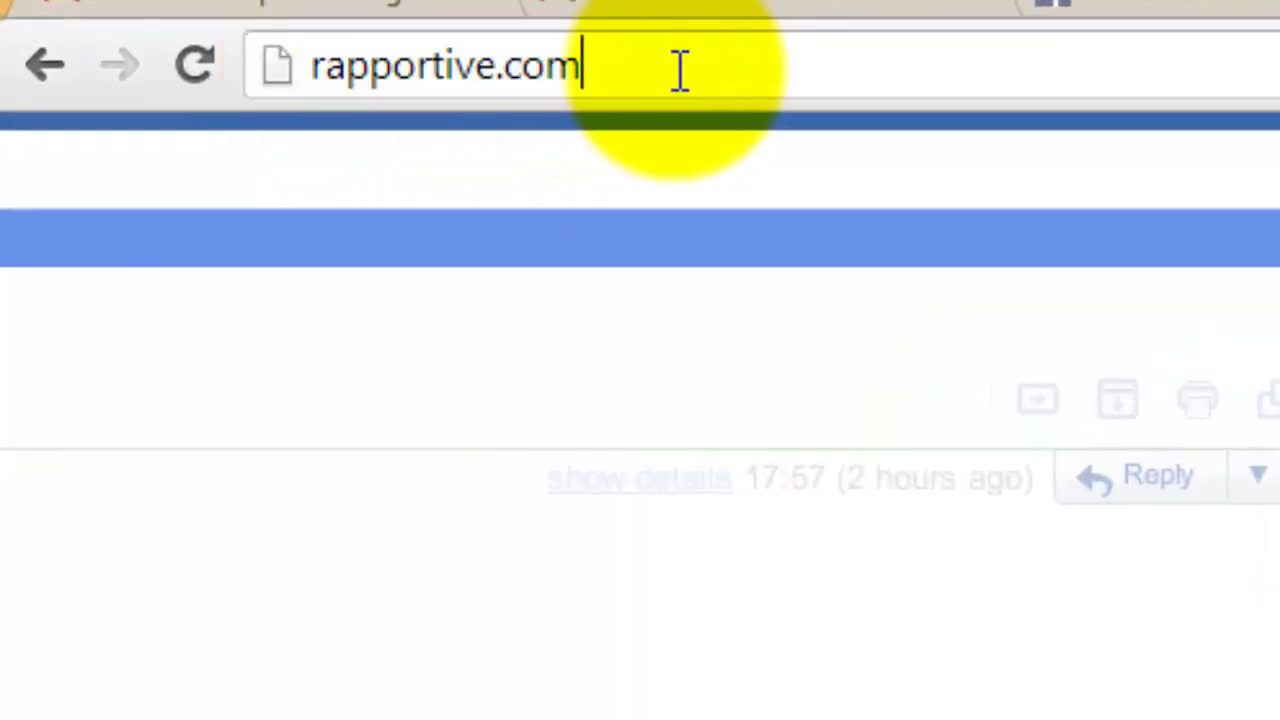
key("Return")
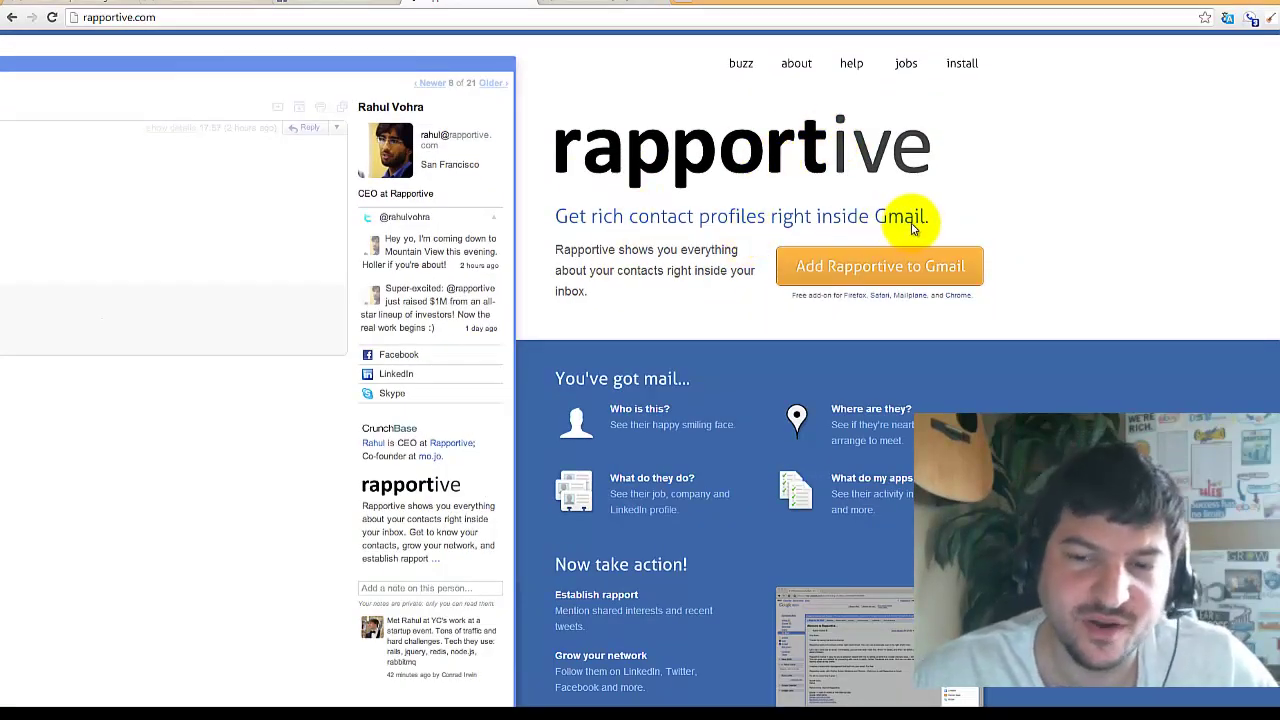
scroll(718, 253, "down", 1)
scroll(718, 253, "up", 1)
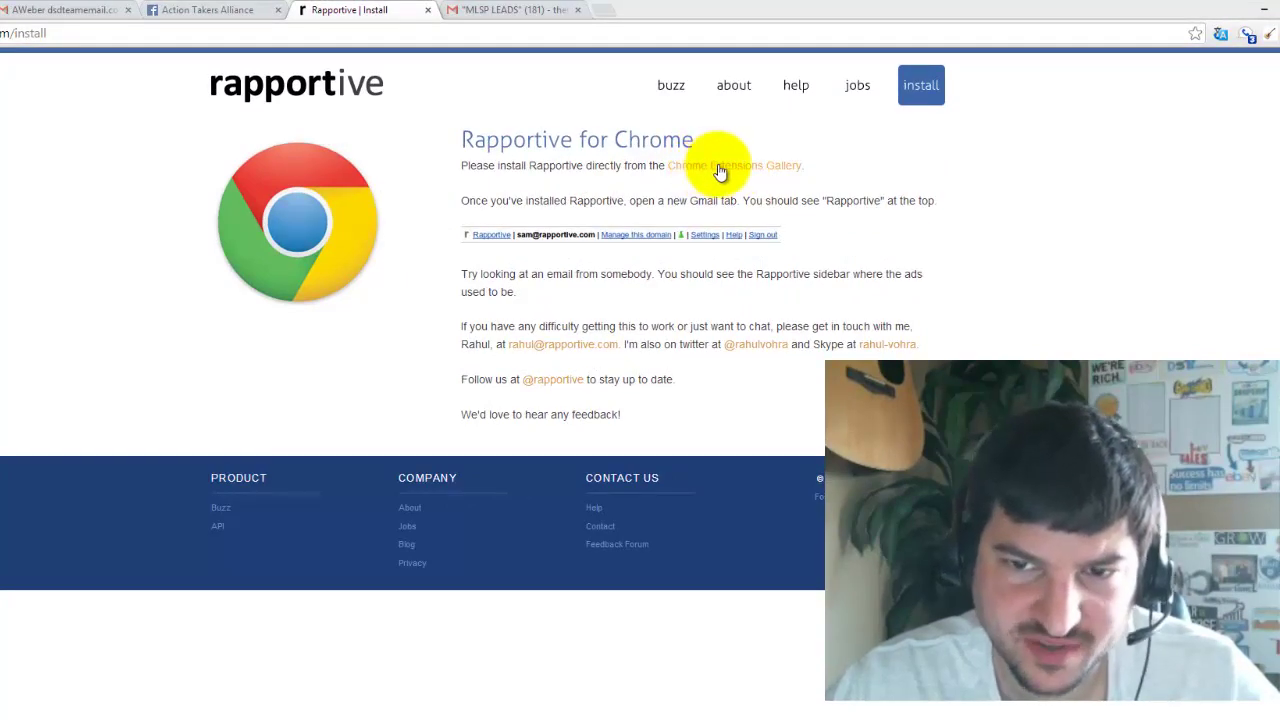
left_click(720, 168)
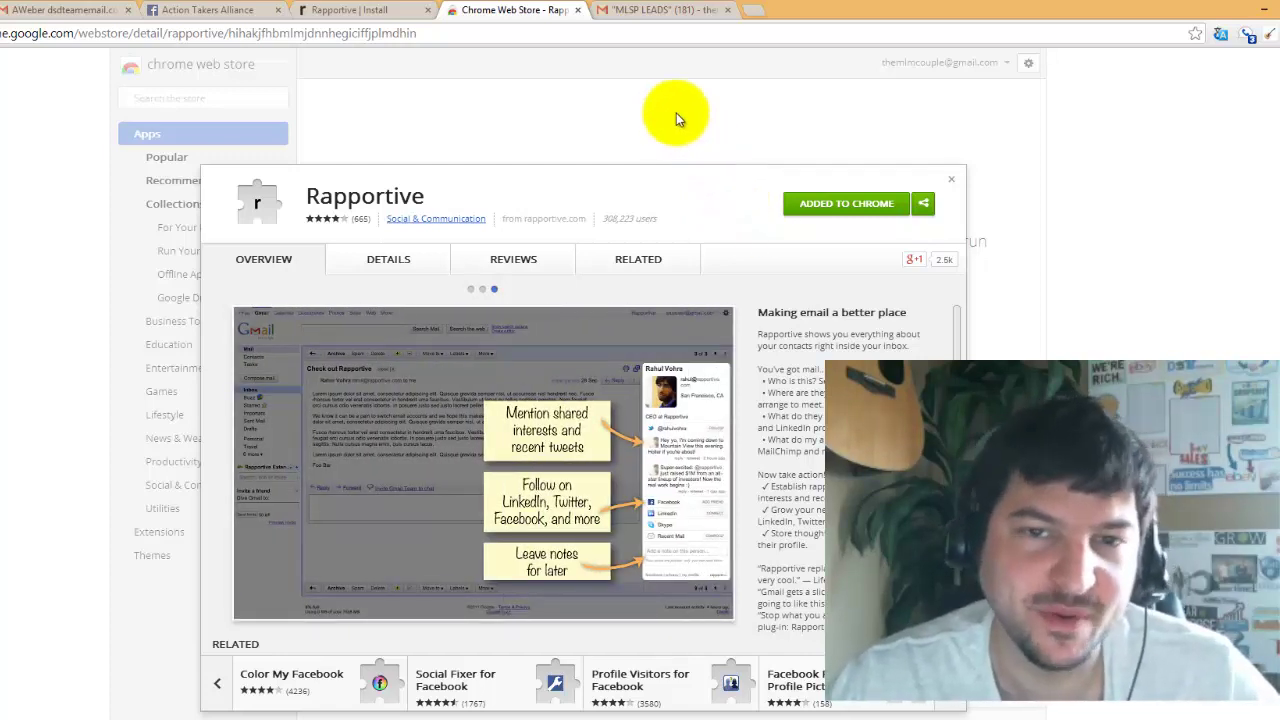
left_click(577, 10)
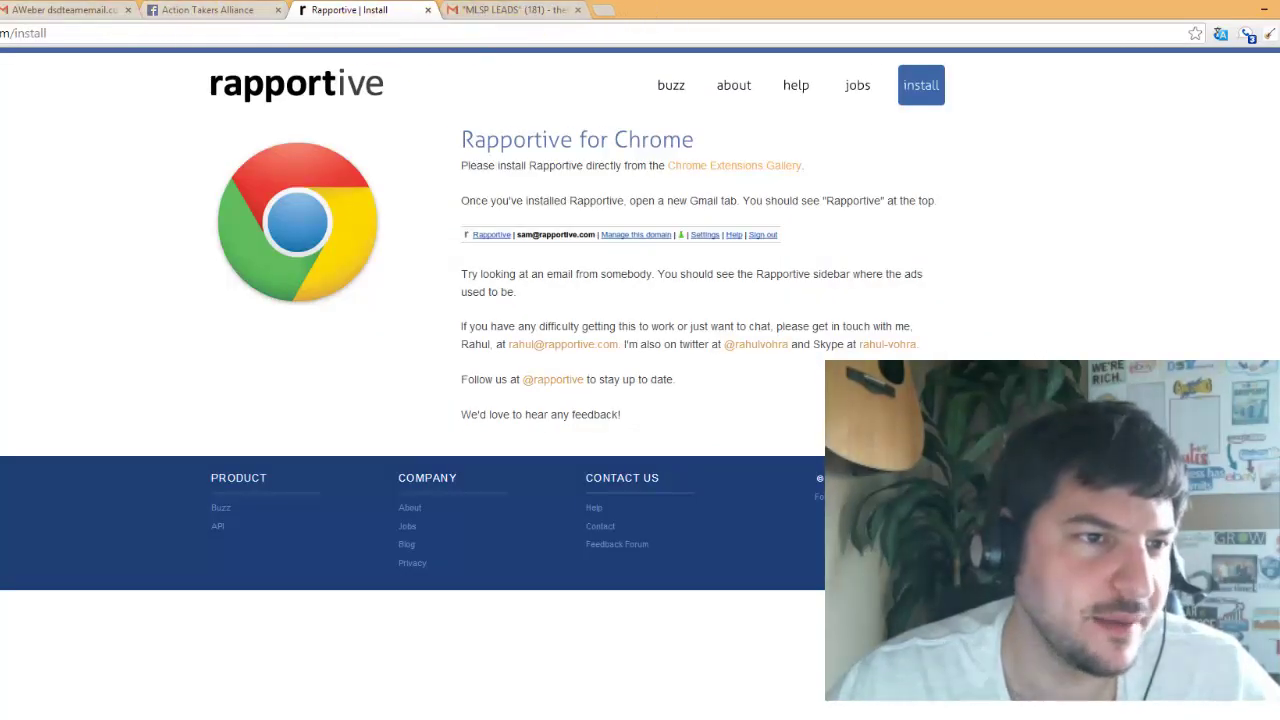
Step: Switch to the Gmail tab with the lead's inbox
left_click(0, 10)
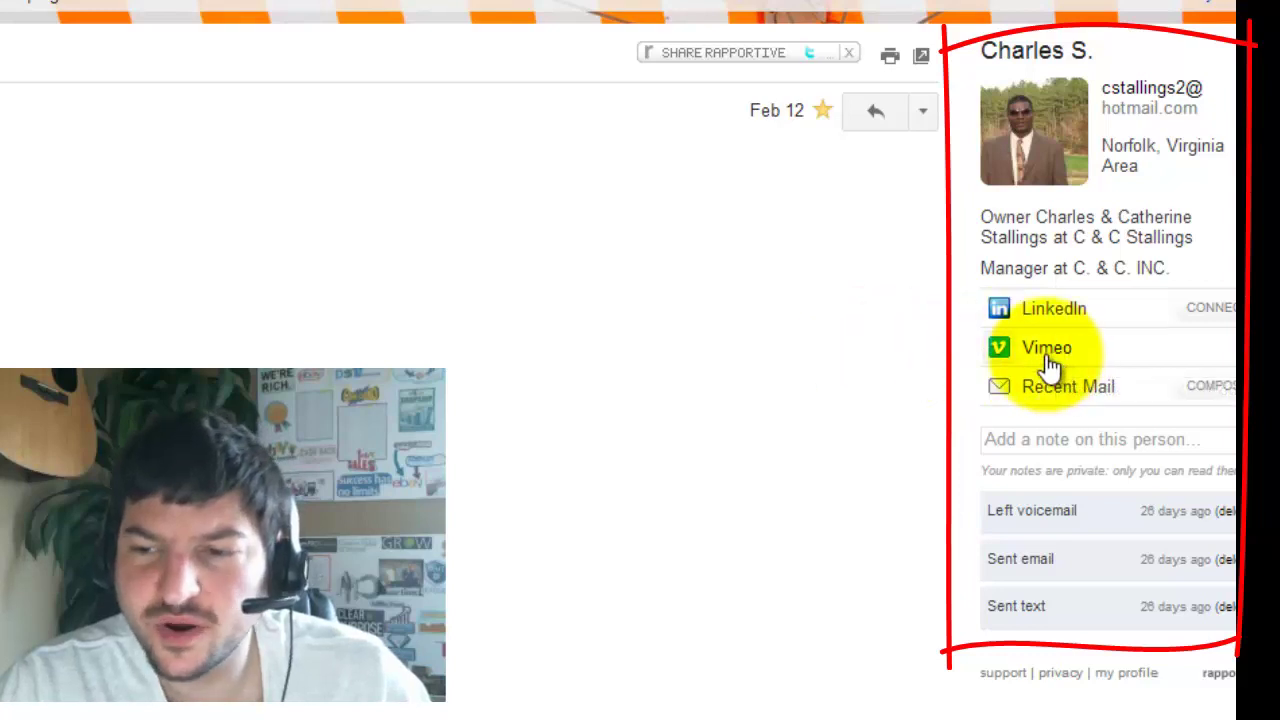
Step: Open the lead's Vimeo link from Rapportive and select the 'NORTH AMERICAN POWER' video title
left_click(1040, 352)
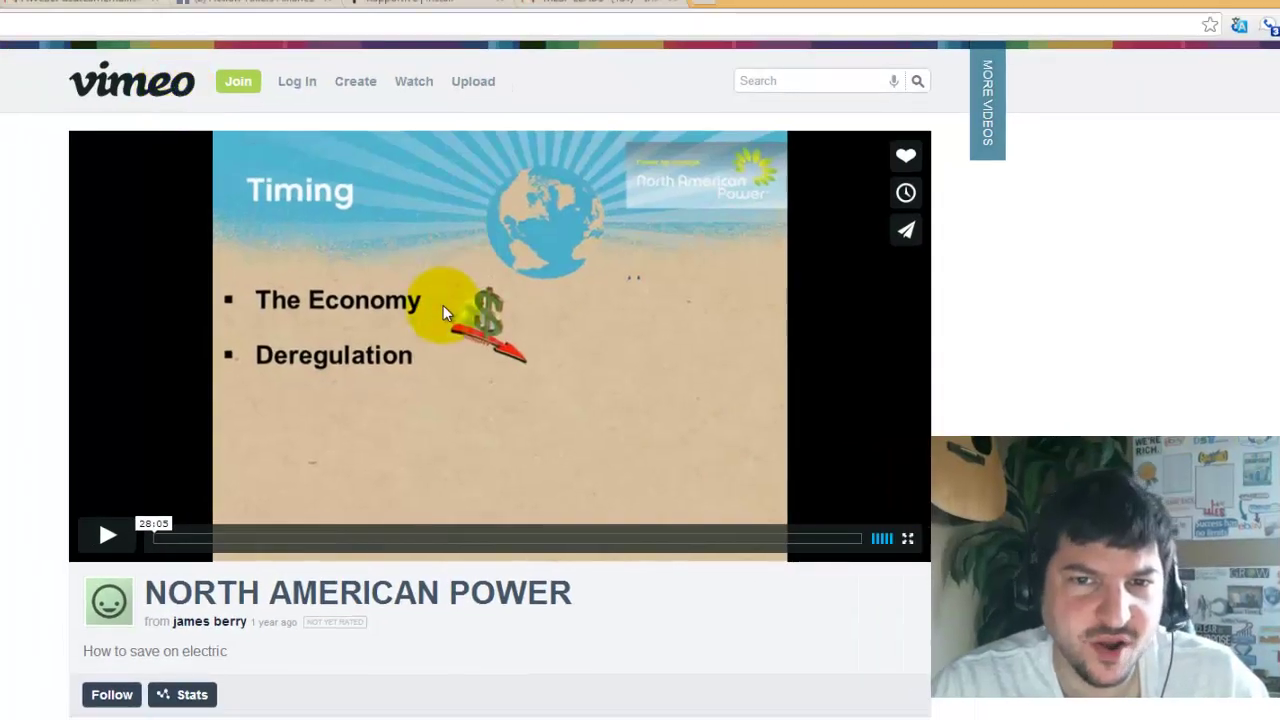
scroll(443, 305, "down", 3)
scroll(419, 290, "up", 5)
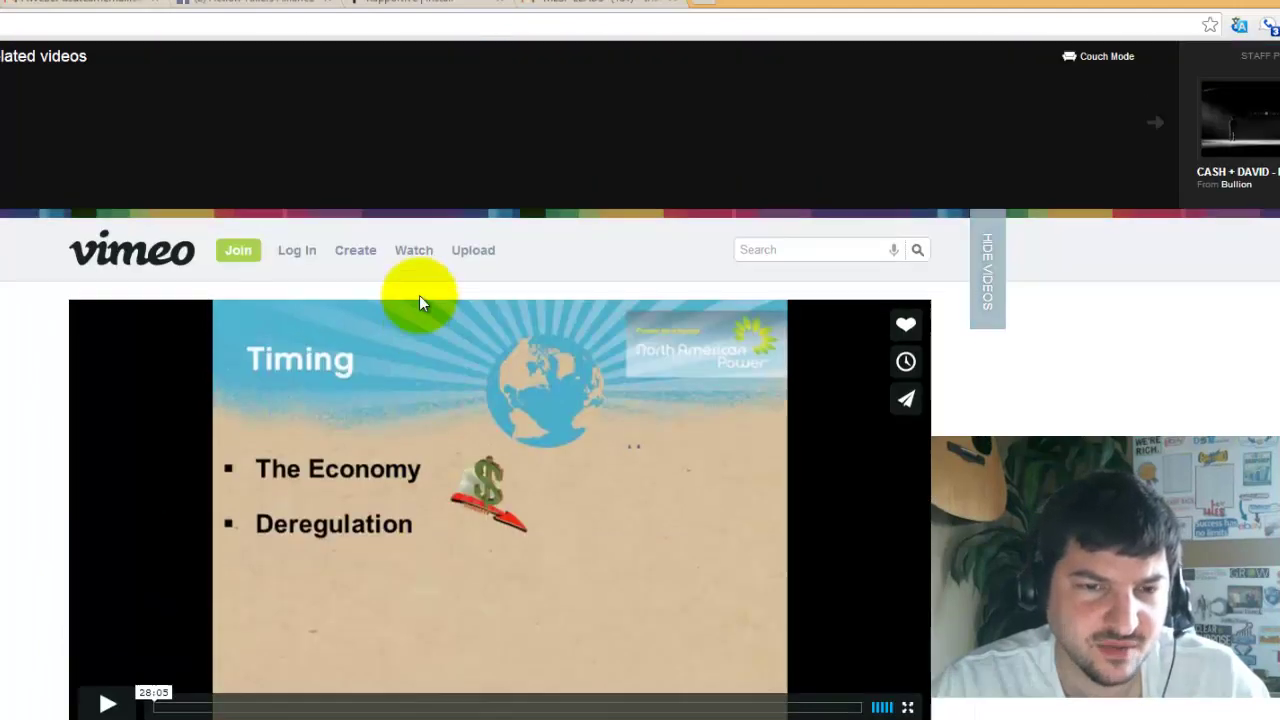
scroll(420, 356, "down", 1)
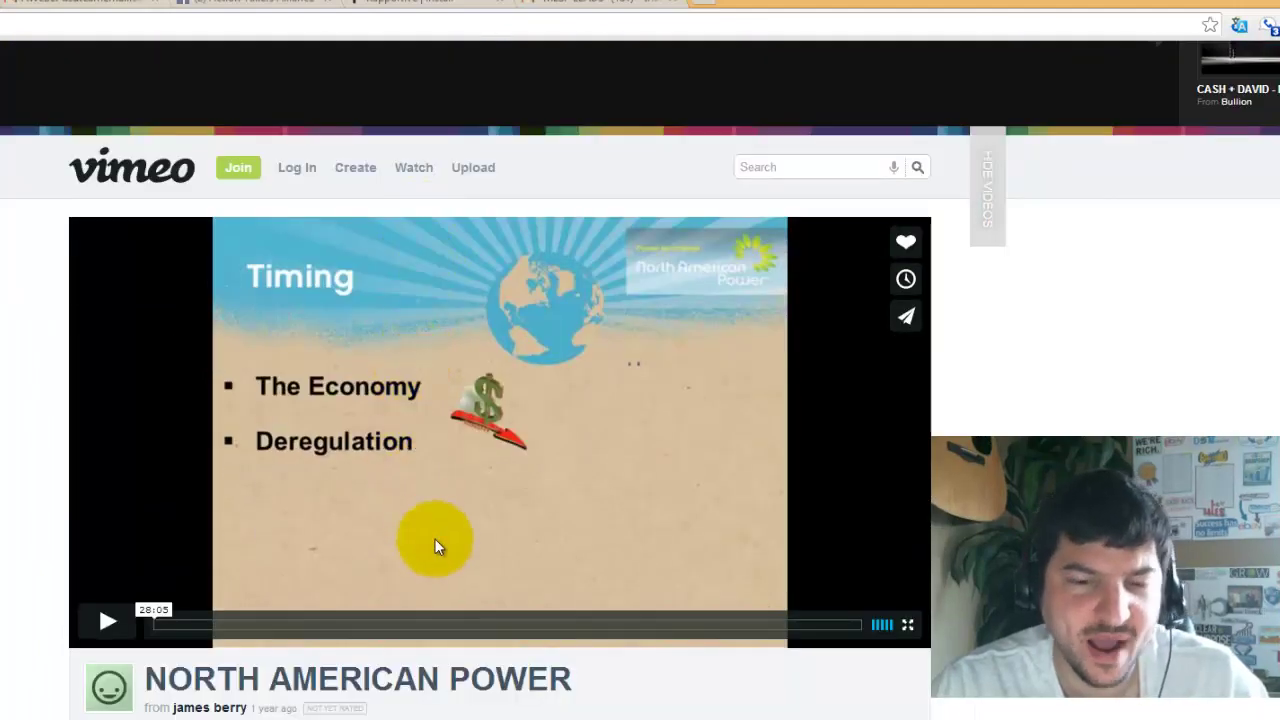
left_click_drag(568, 681, 629, 663)
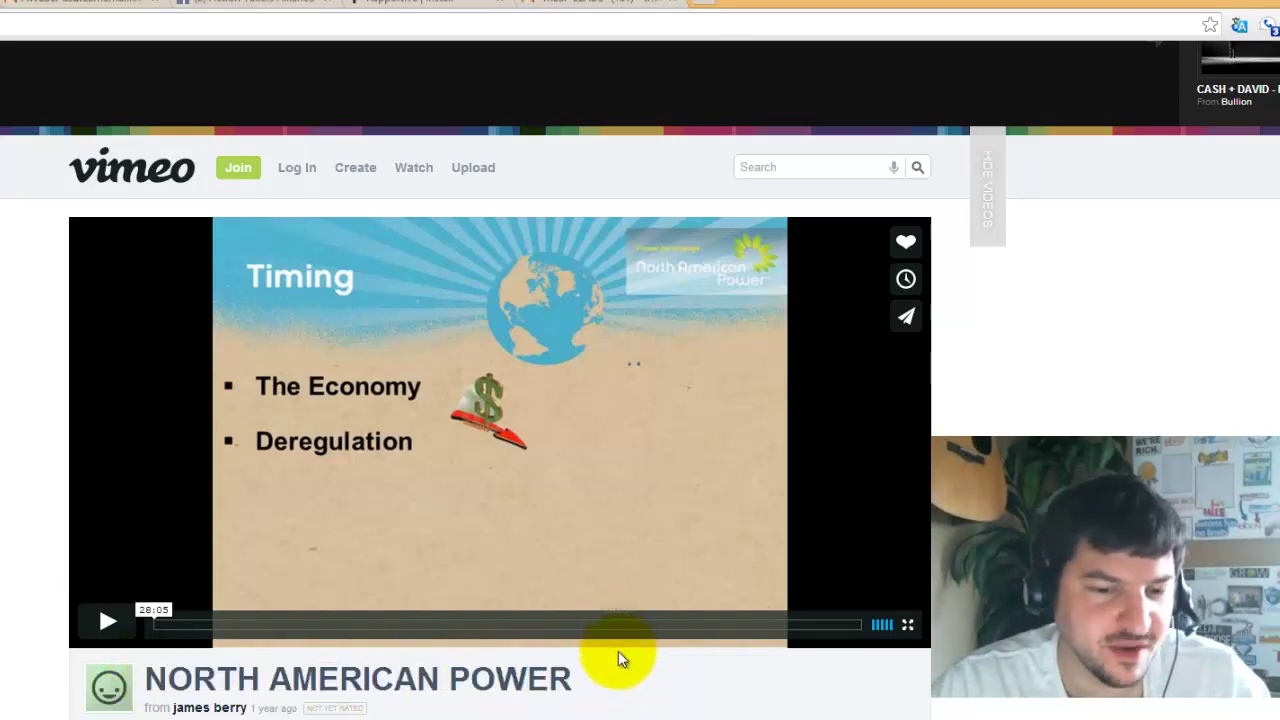
scroll(612, 648, "down", 2)
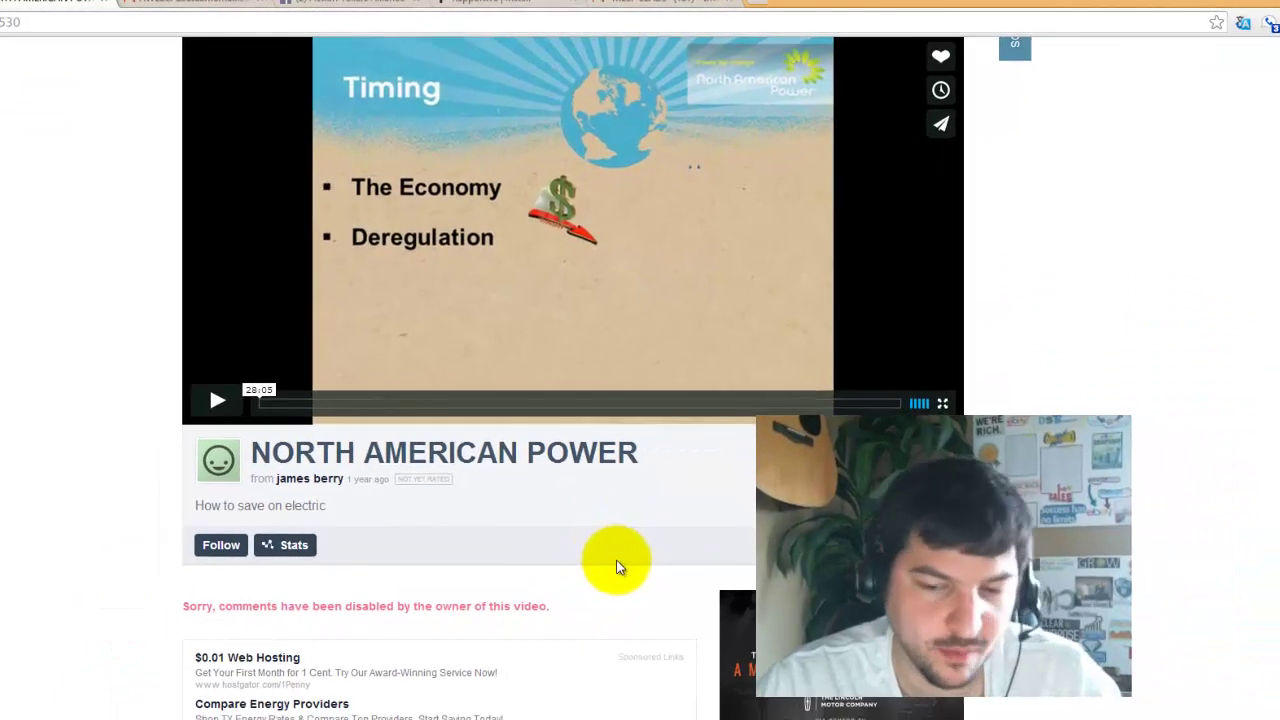
scroll(622, 575, "up", 3)
scroll(622, 578, "up", 1)
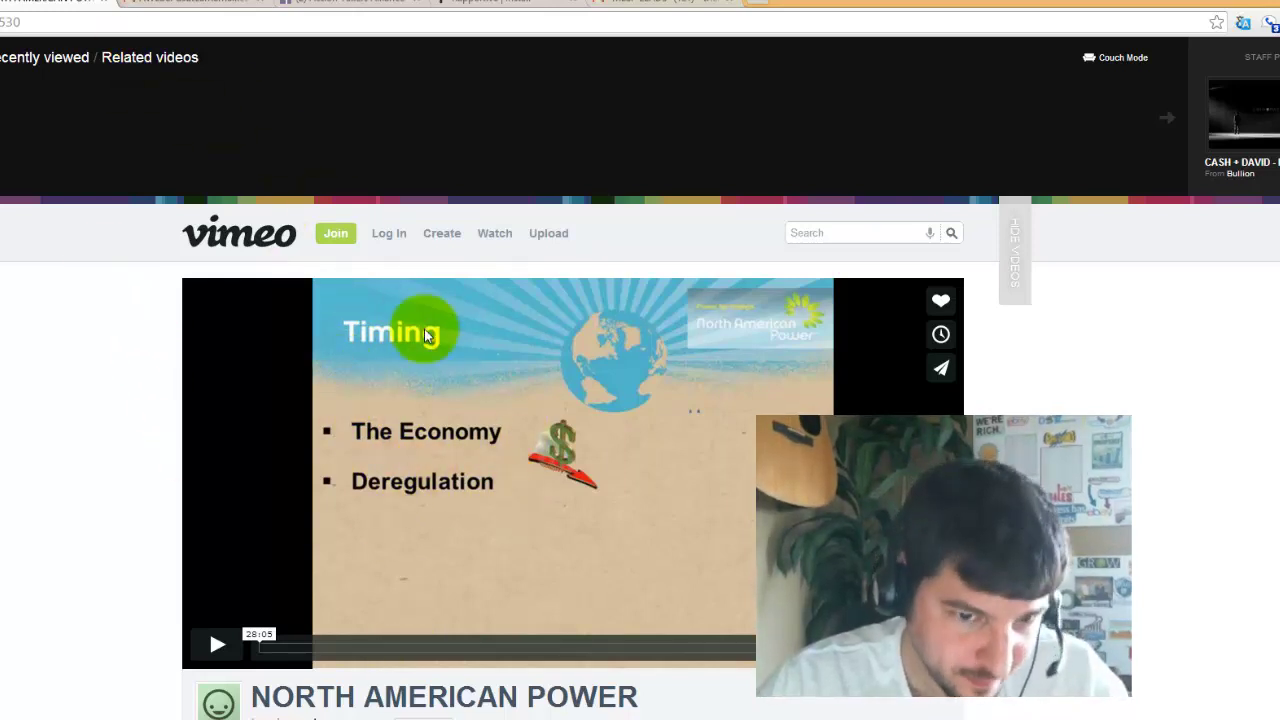
scroll(490, 313, "down", 2)
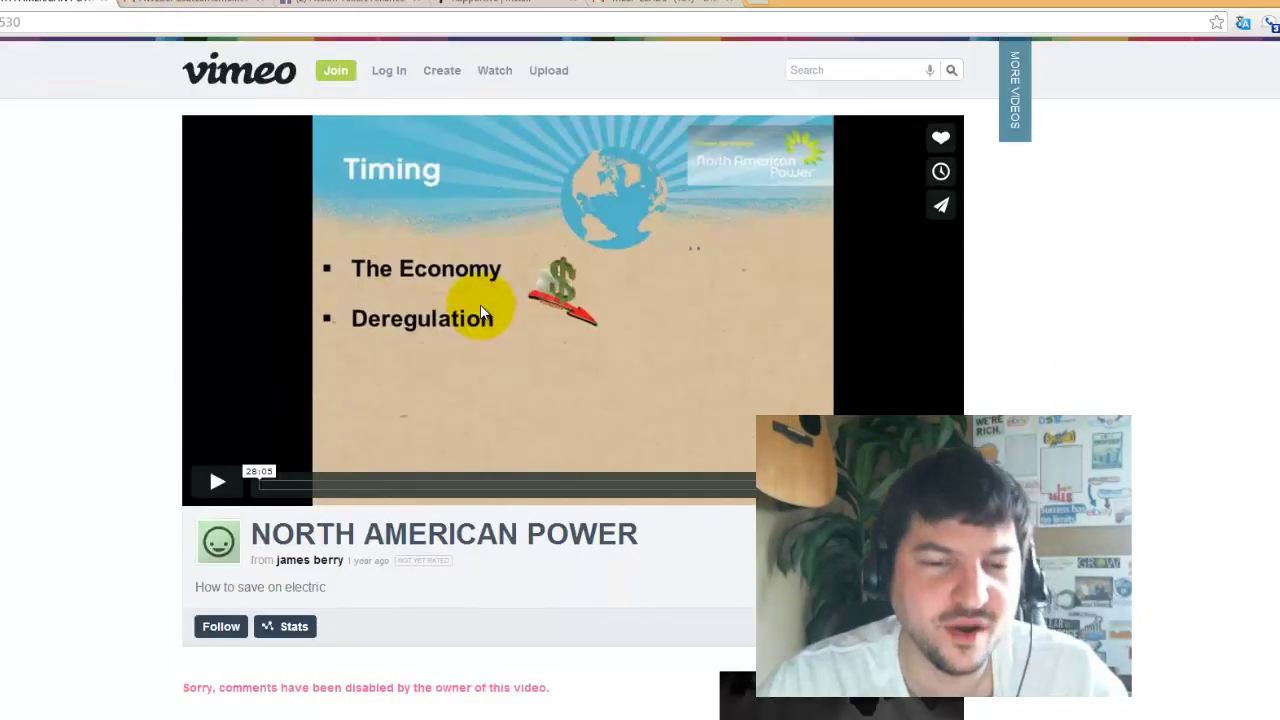
scroll(477, 486, "up", 2)
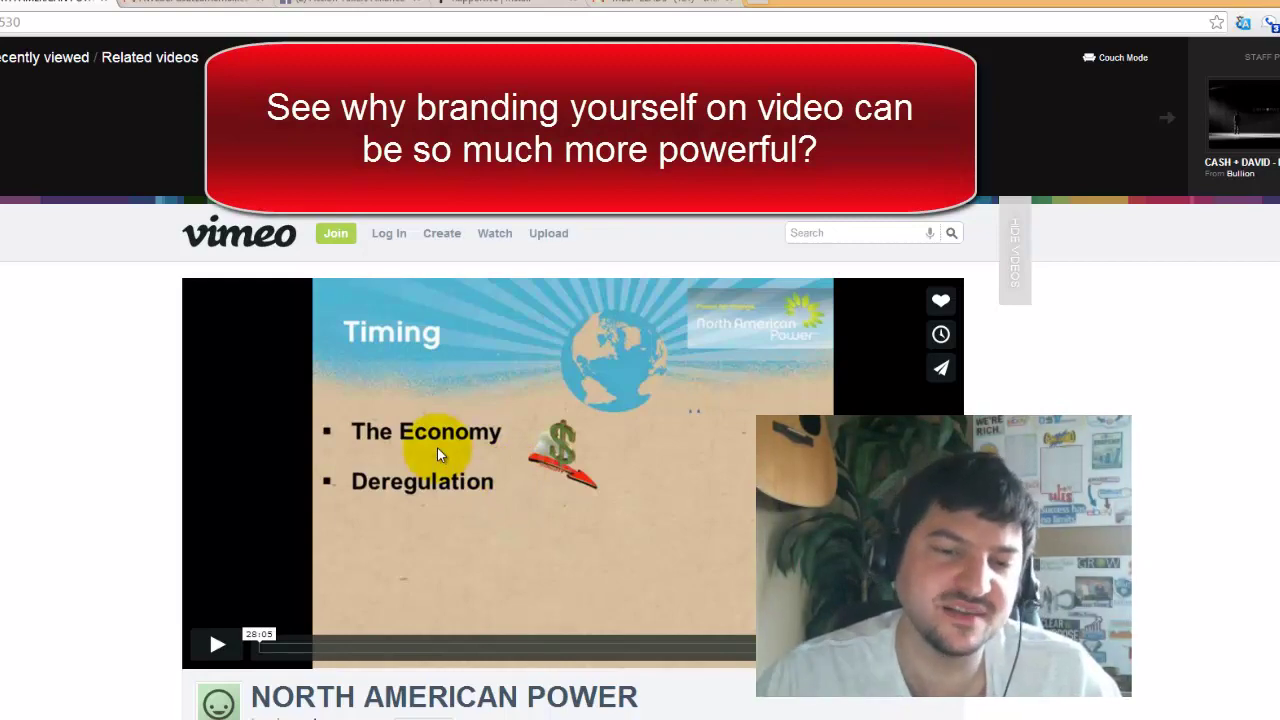
scroll(571, 466, "down", 4)
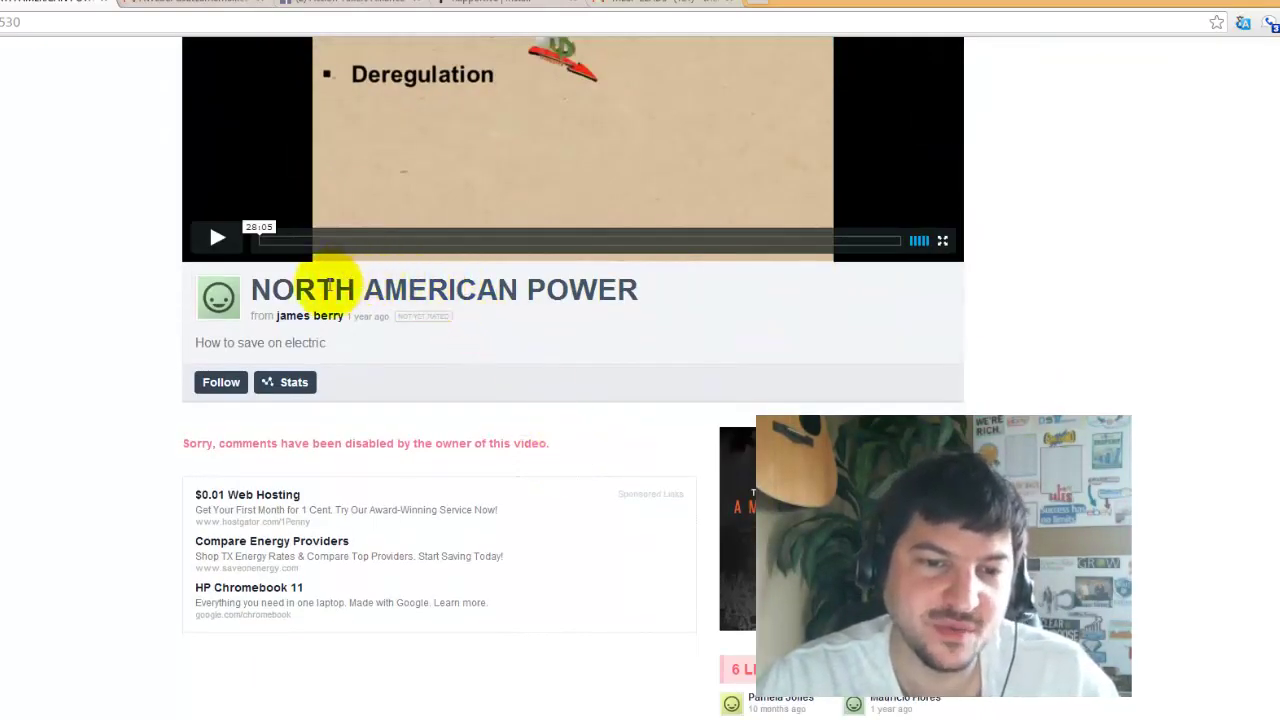
scroll(424, 335, "up", 4)
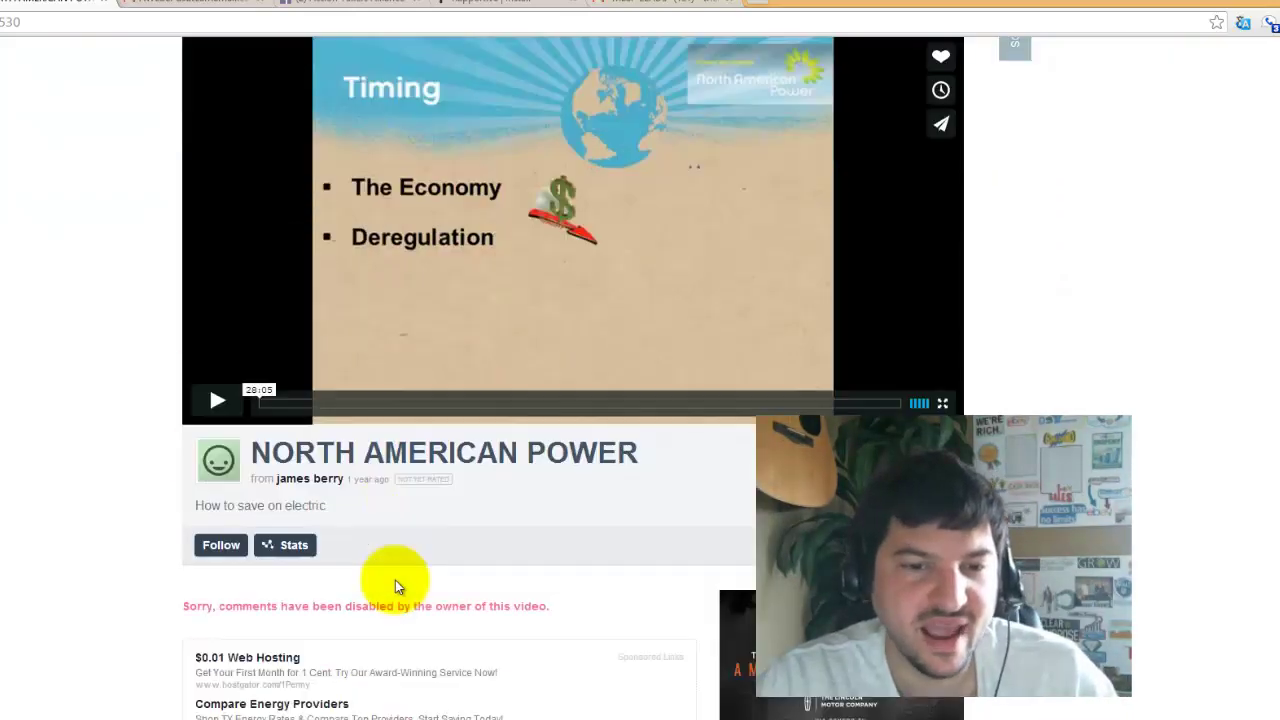
scroll(429, 594, "down", 2)
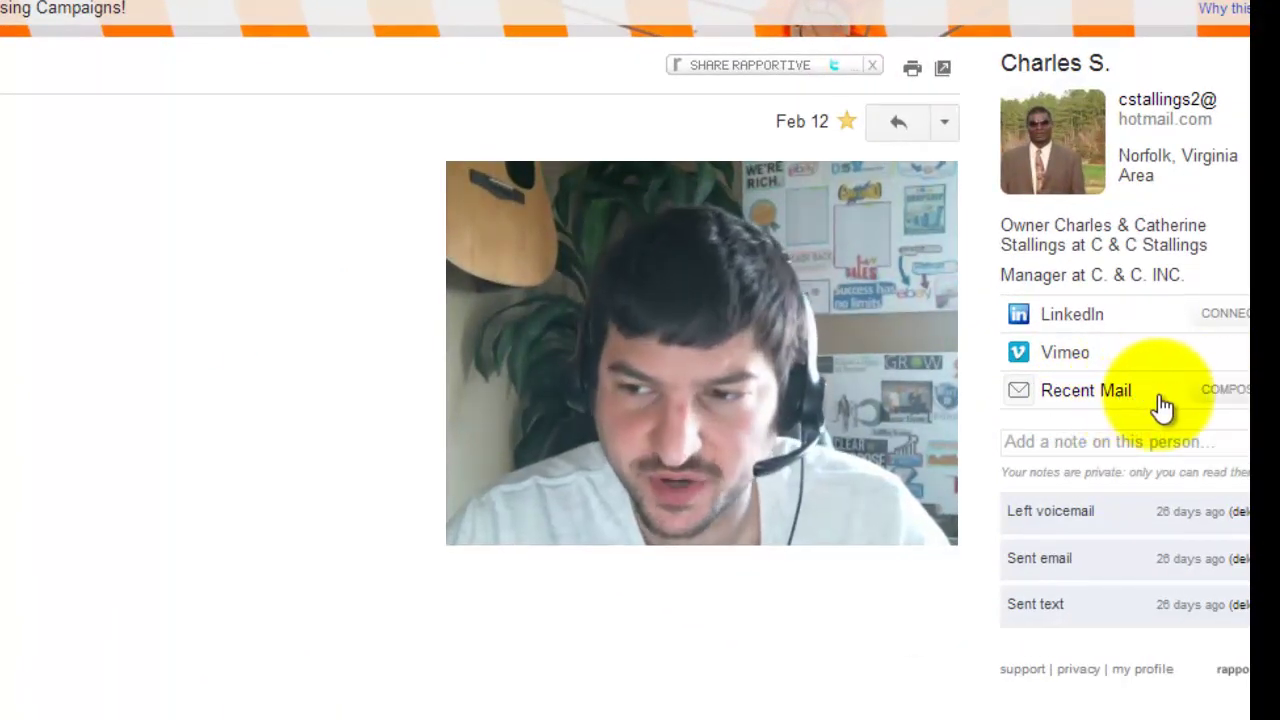
Step: Start a new email to the lead from Rapportive, centre its window, and enter the Subject field
left_click(1228, 392)
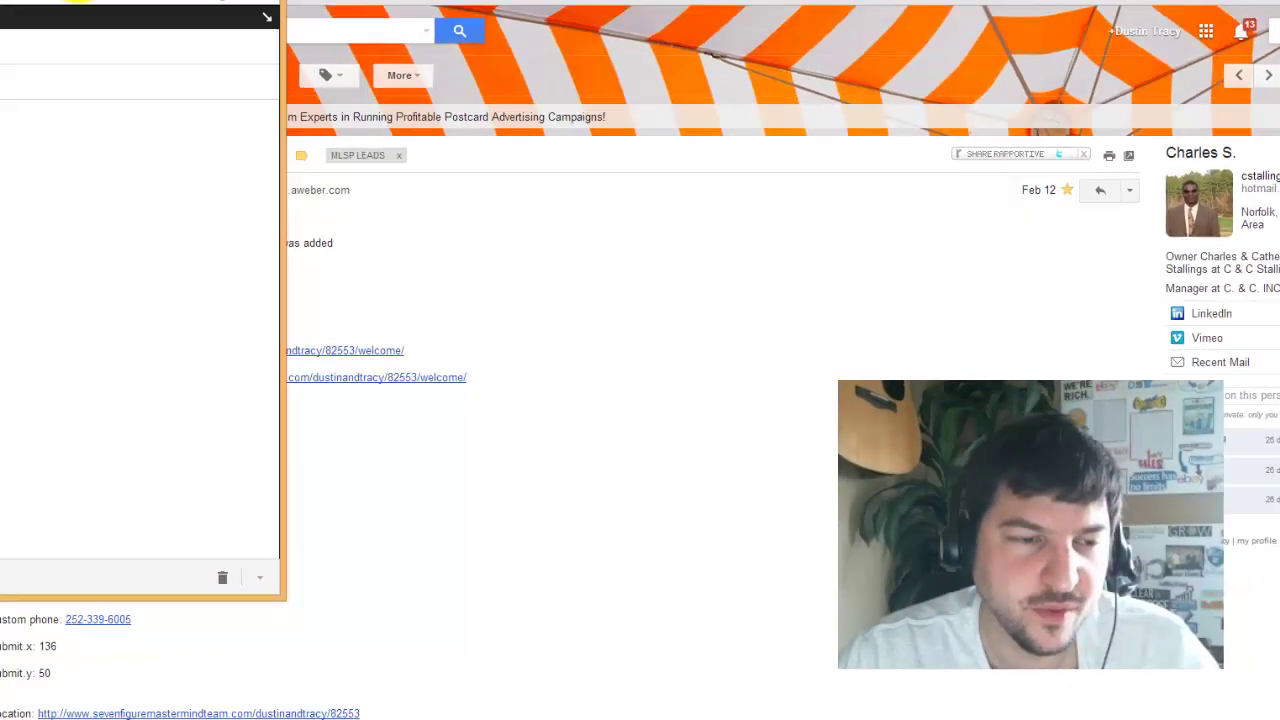
left_click_drag(76, 2, 621, 149)
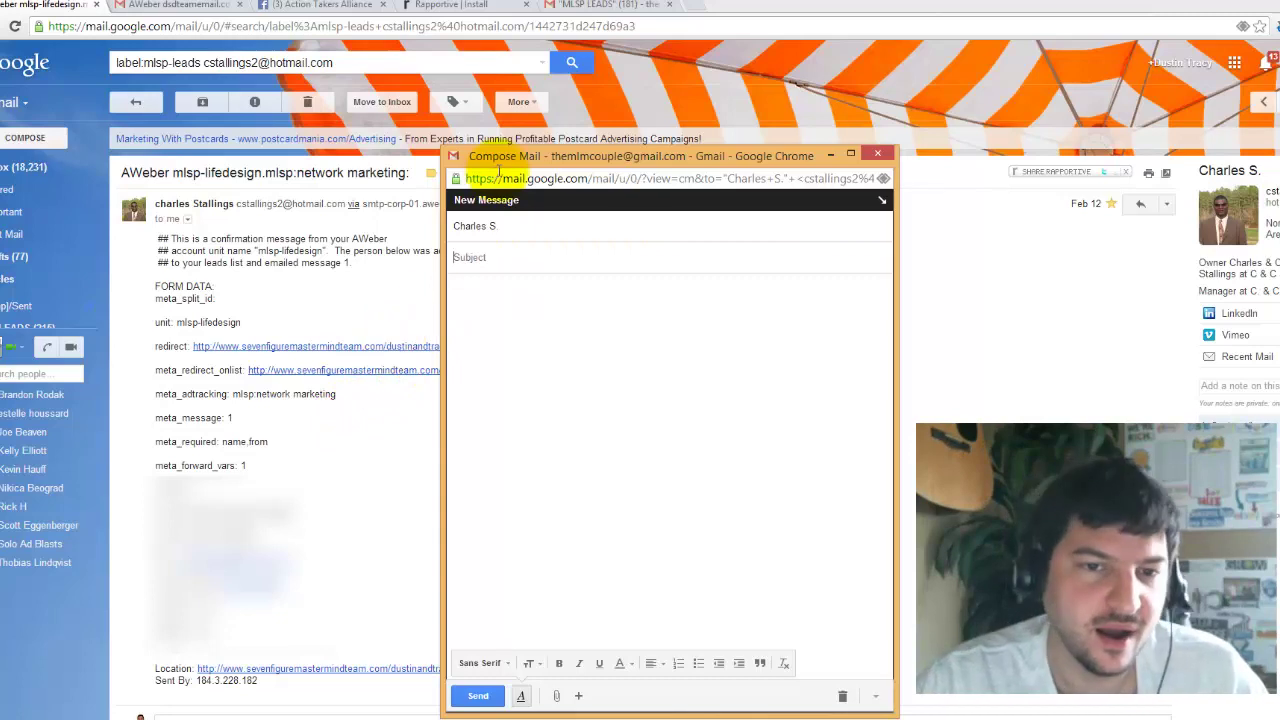
left_click_drag(488, 157, 520, 155)
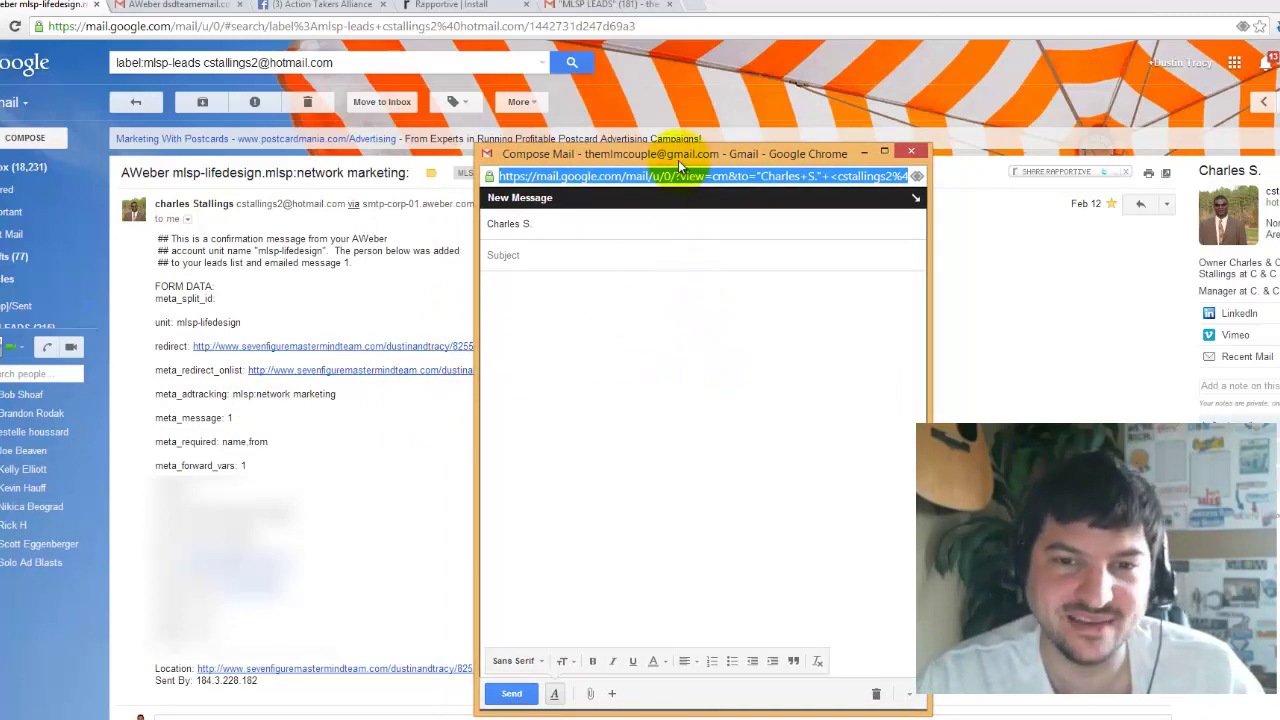
left_click_drag(678, 160, 675, 156)
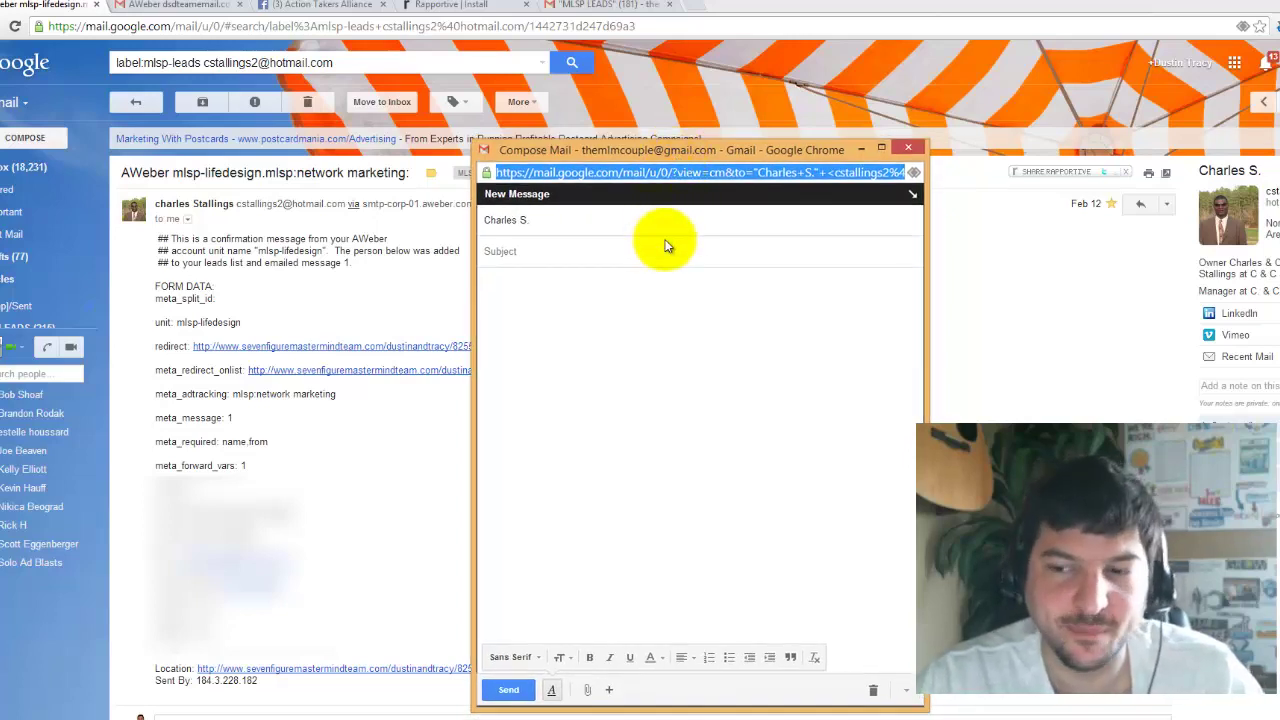
left_click(585, 251)
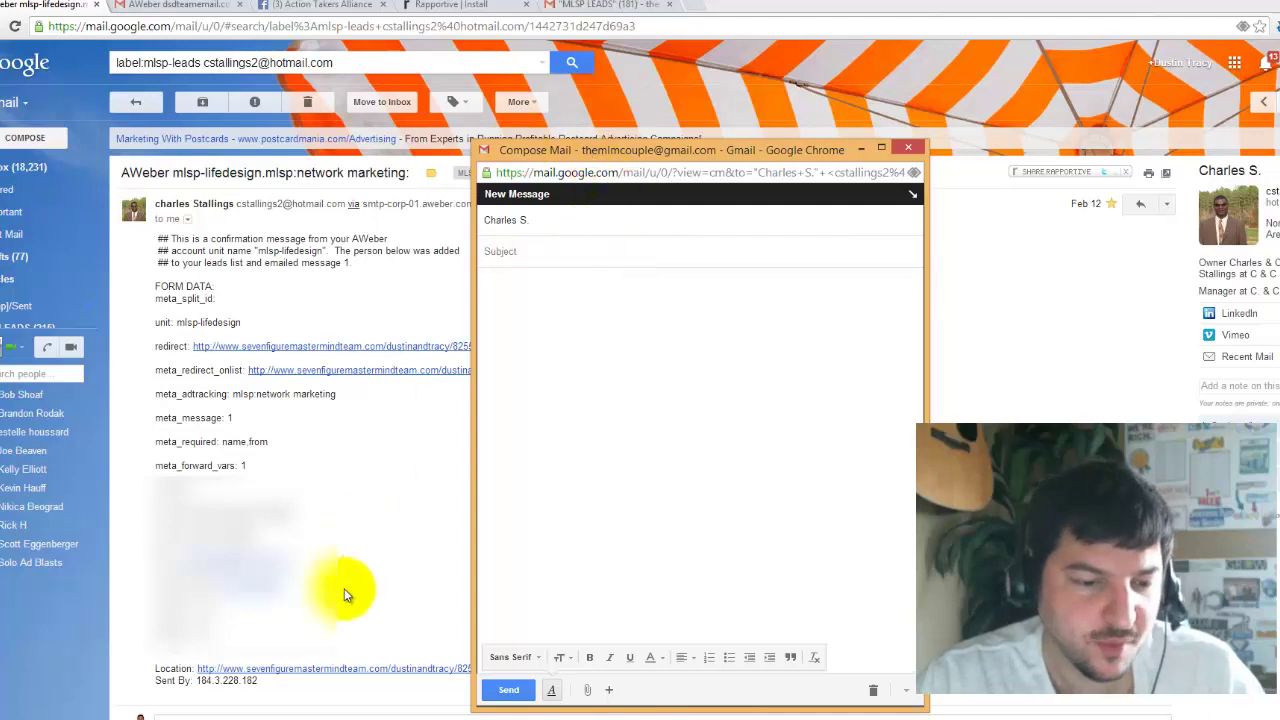
Step: Open the 'lead email compose' script from the Rapportive folder in WordPad
key("alt+Tab")
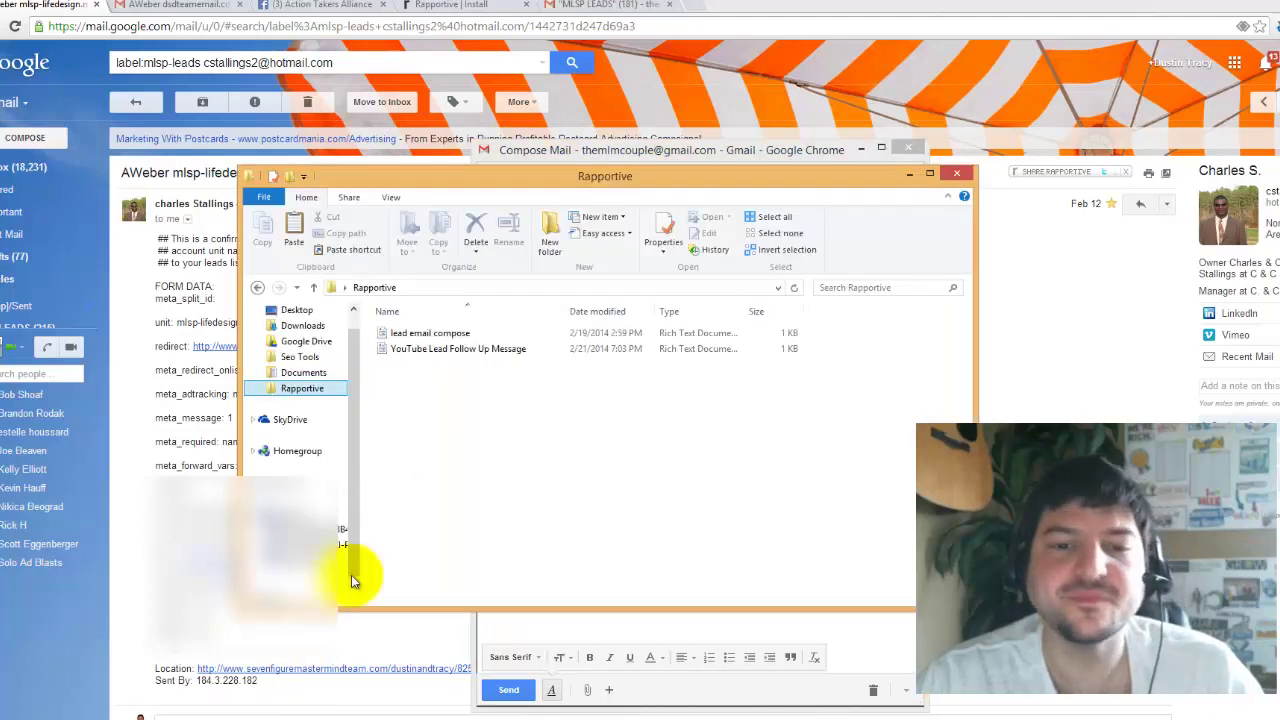
left_click_drag(503, 193, 625, 190)
left_click(533, 336)
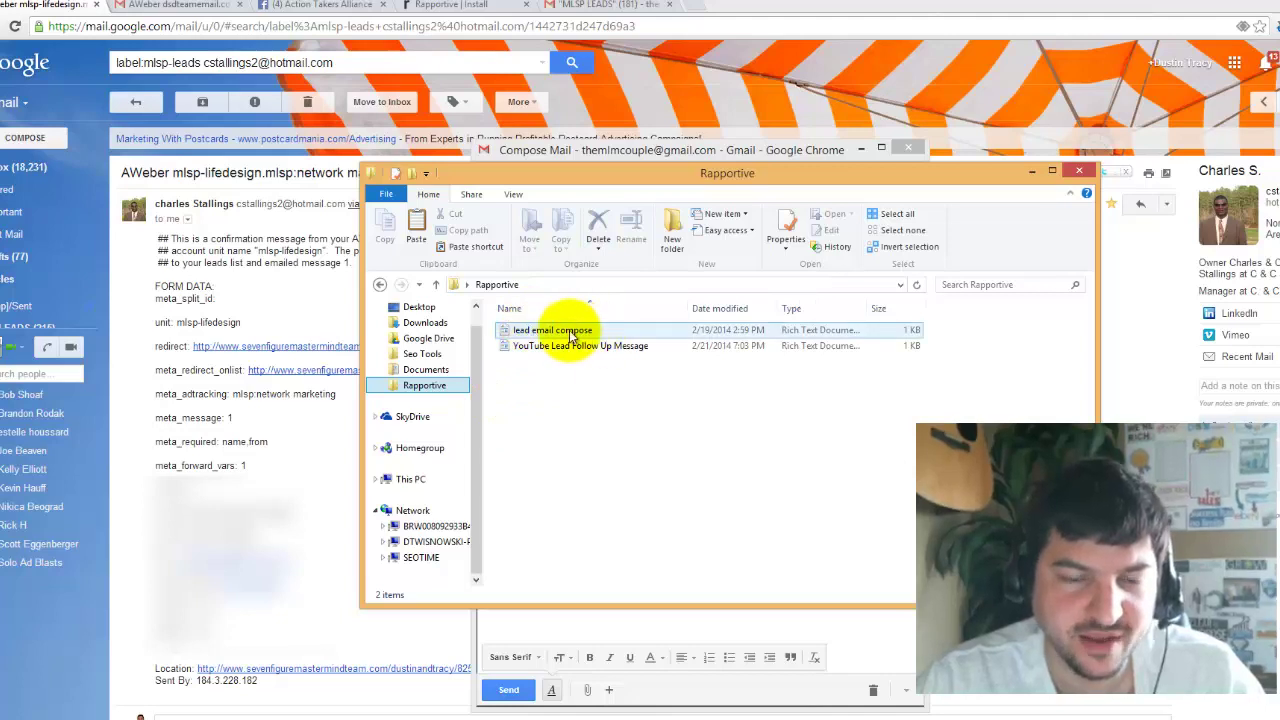
left_click(566, 349)
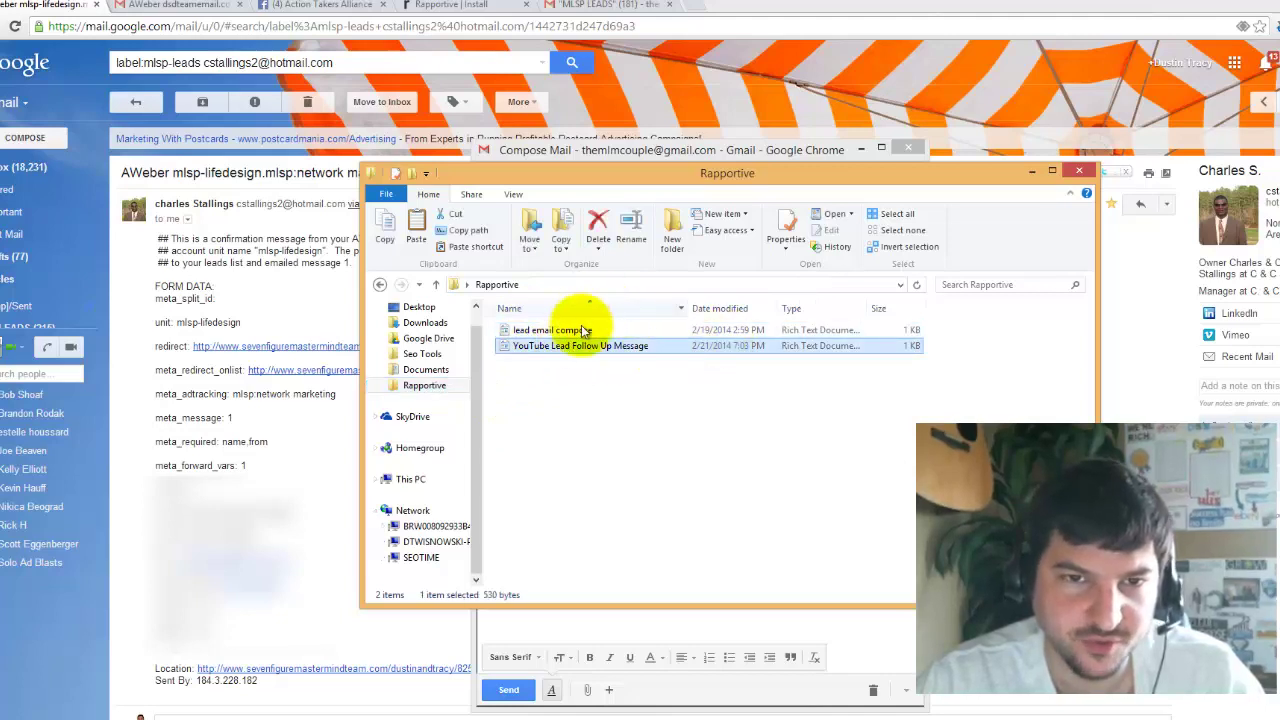
double_click(556, 330)
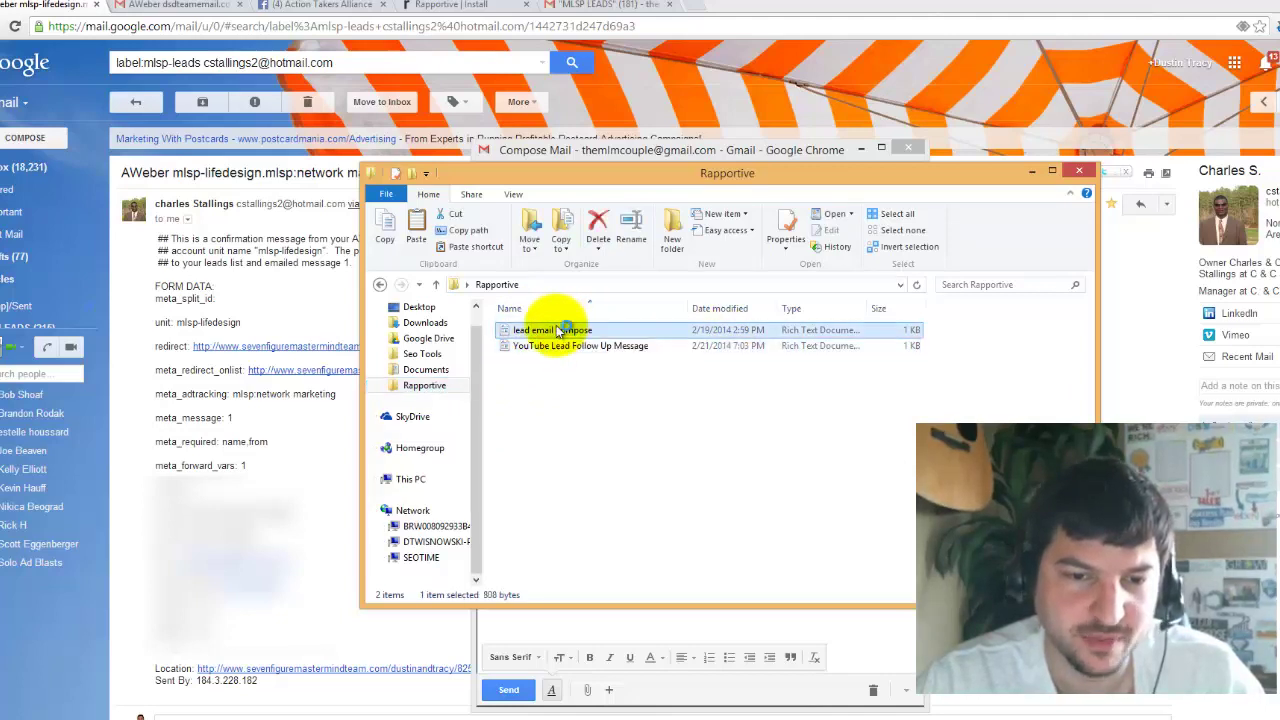
Step: Restore the WordPad letter to a centred normal-sized window and select the whole letter
left_click_drag(923, 20, 581, 32)
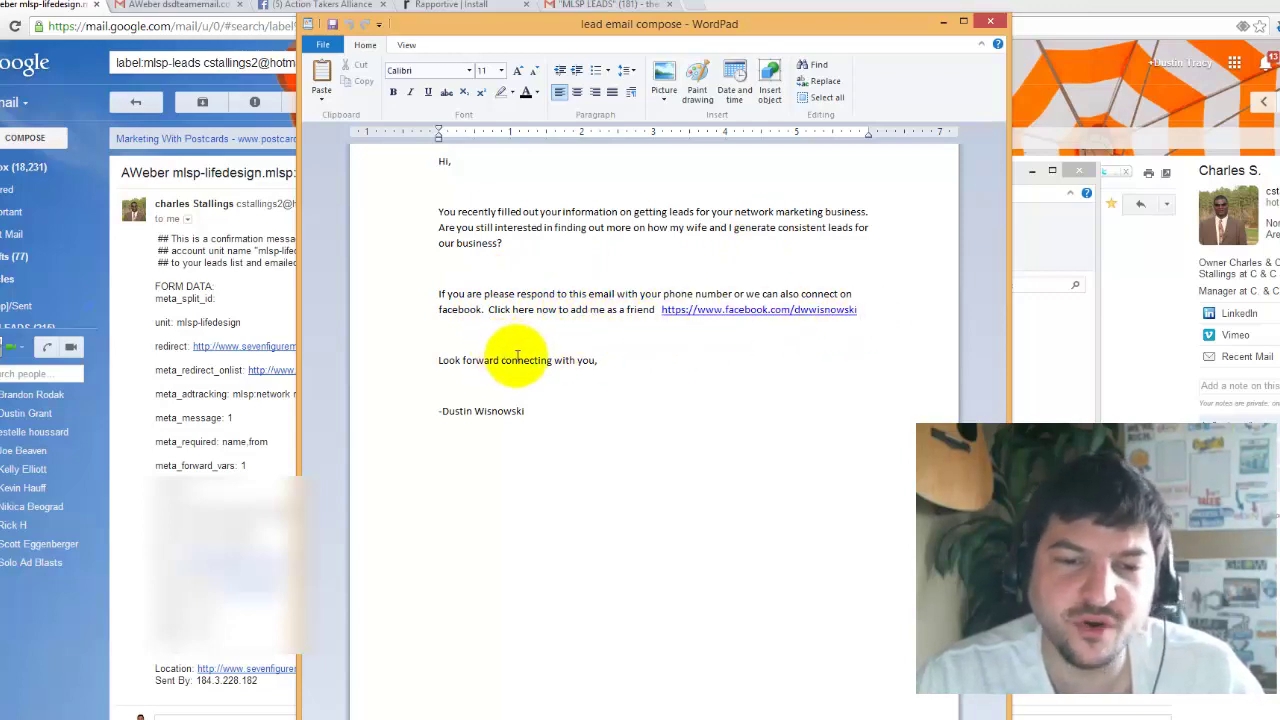
left_click_drag(540, 408, 452, 400)
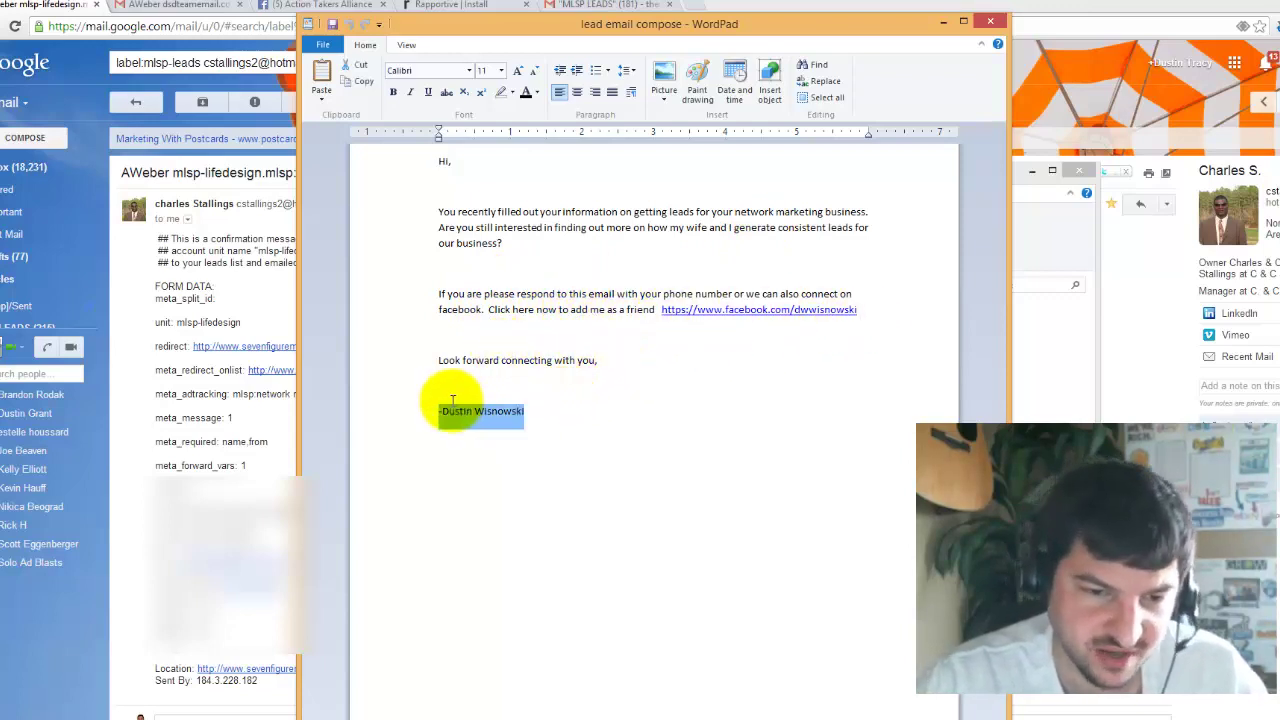
left_click(818, 370)
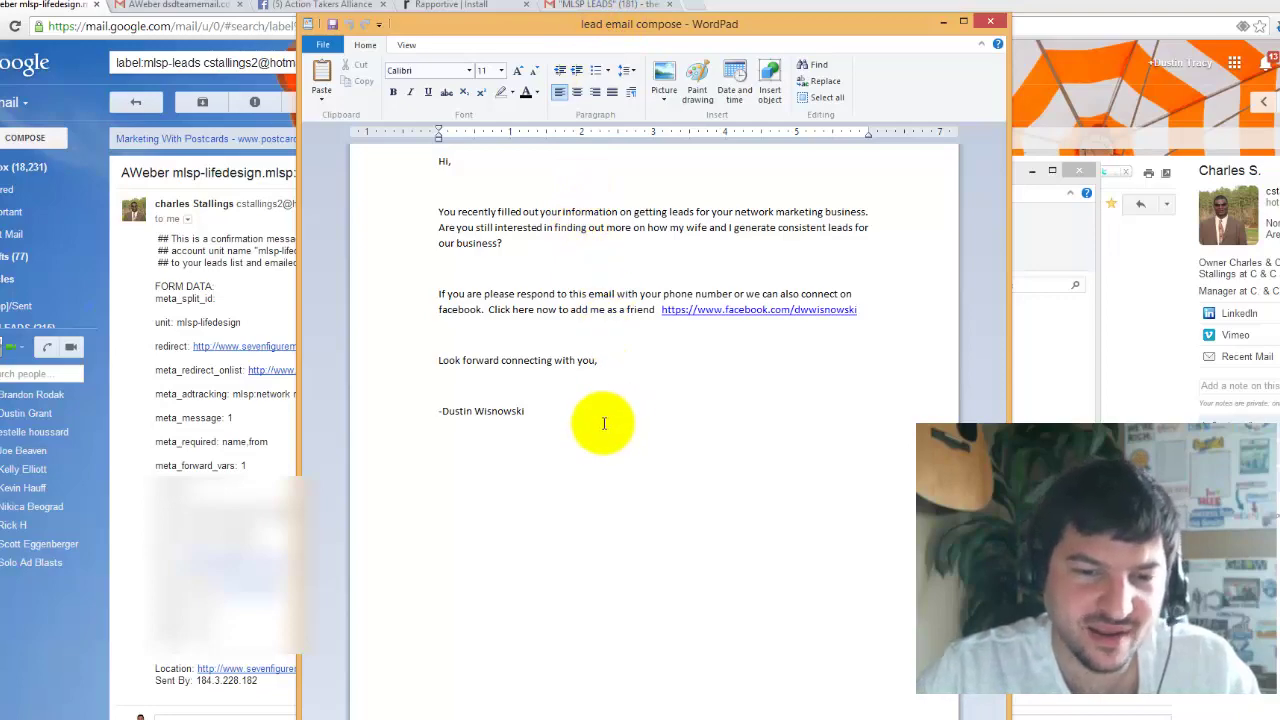
mouse_move(586, 423)
left_mouse_down()
mouse_move(411, 243)
mouse_move(411, 171)
left_mouse_up()
Step: Copy the whole letter and minimise the WordPad and folder windows
right_click(458, 228)
left_click(490, 260)
left_click(943, 21)
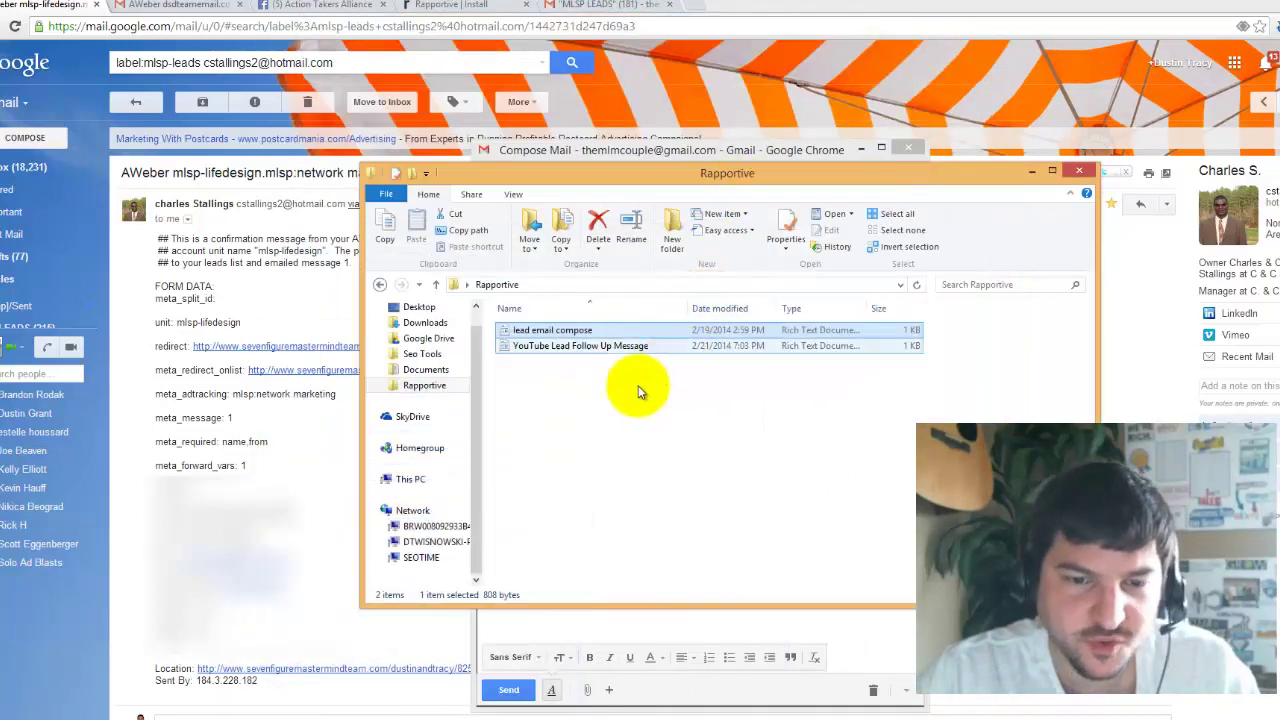
left_click(1031, 169)
Step: Paste the letter into the message body and replace the comma after 'Hi' with the lead's name
left_click(608, 297)
key("ctrl+v")
left_click(494, 280)
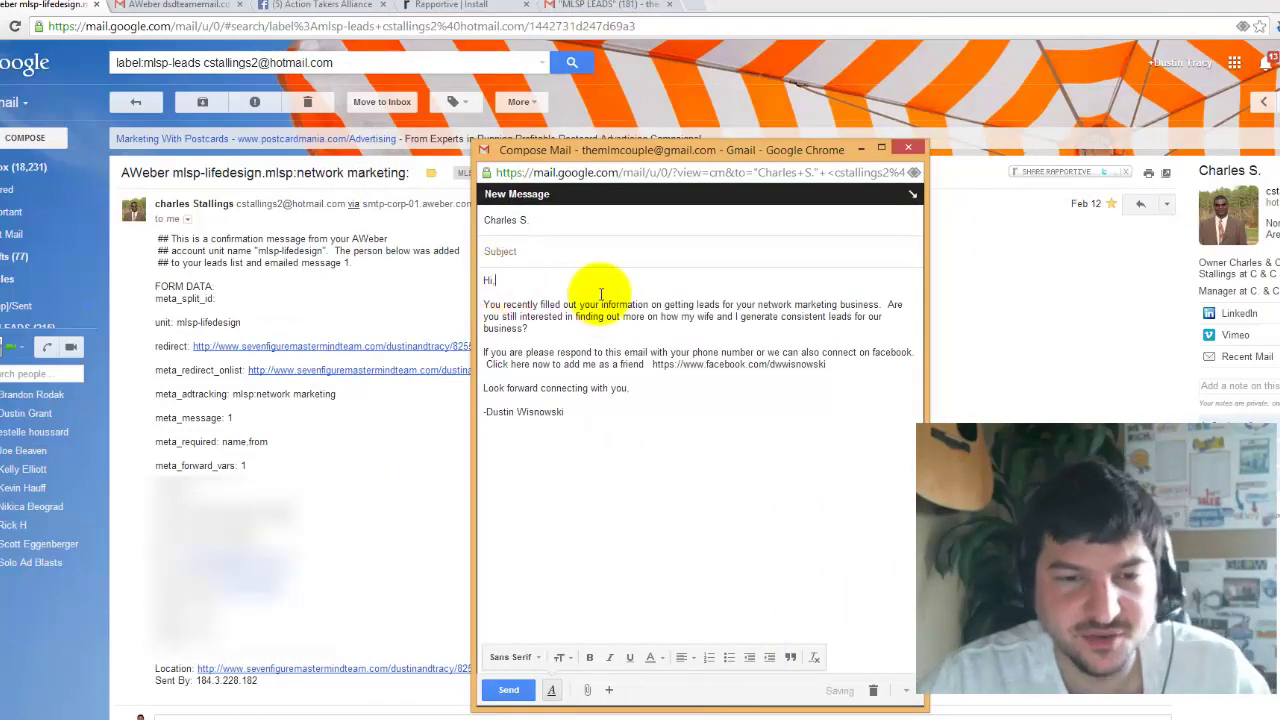
key("BackSpace")
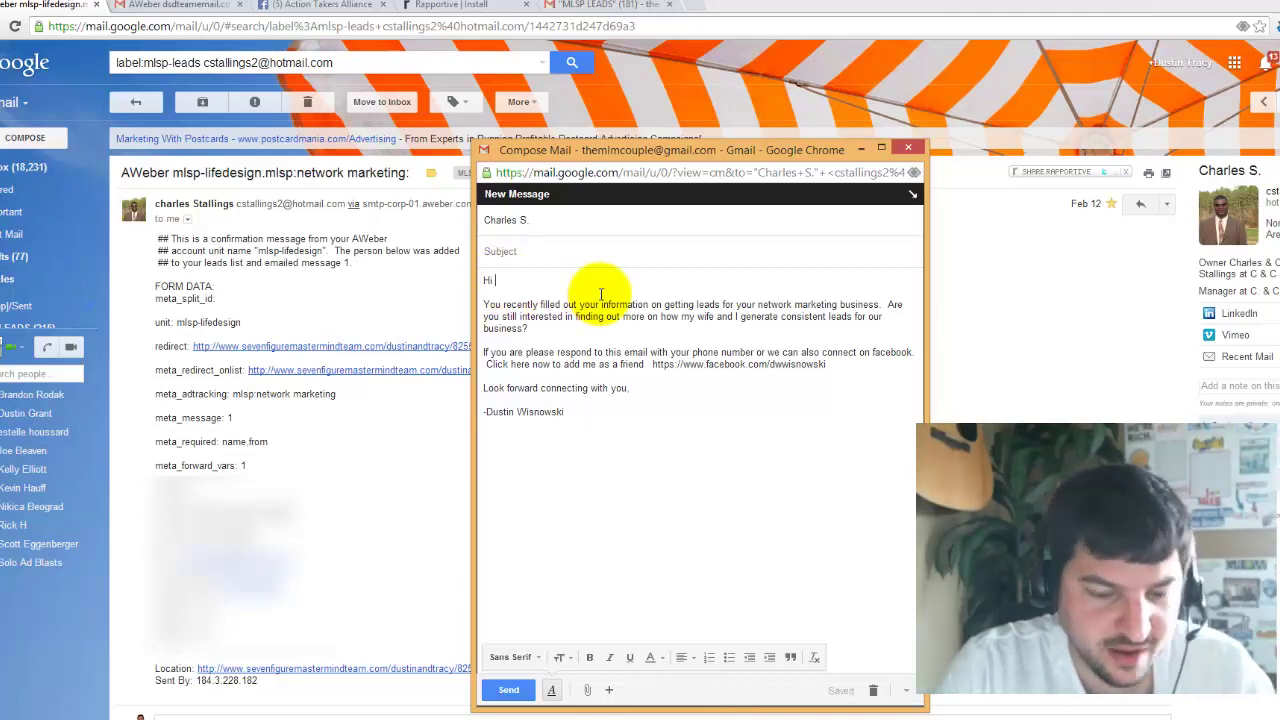
type("C")
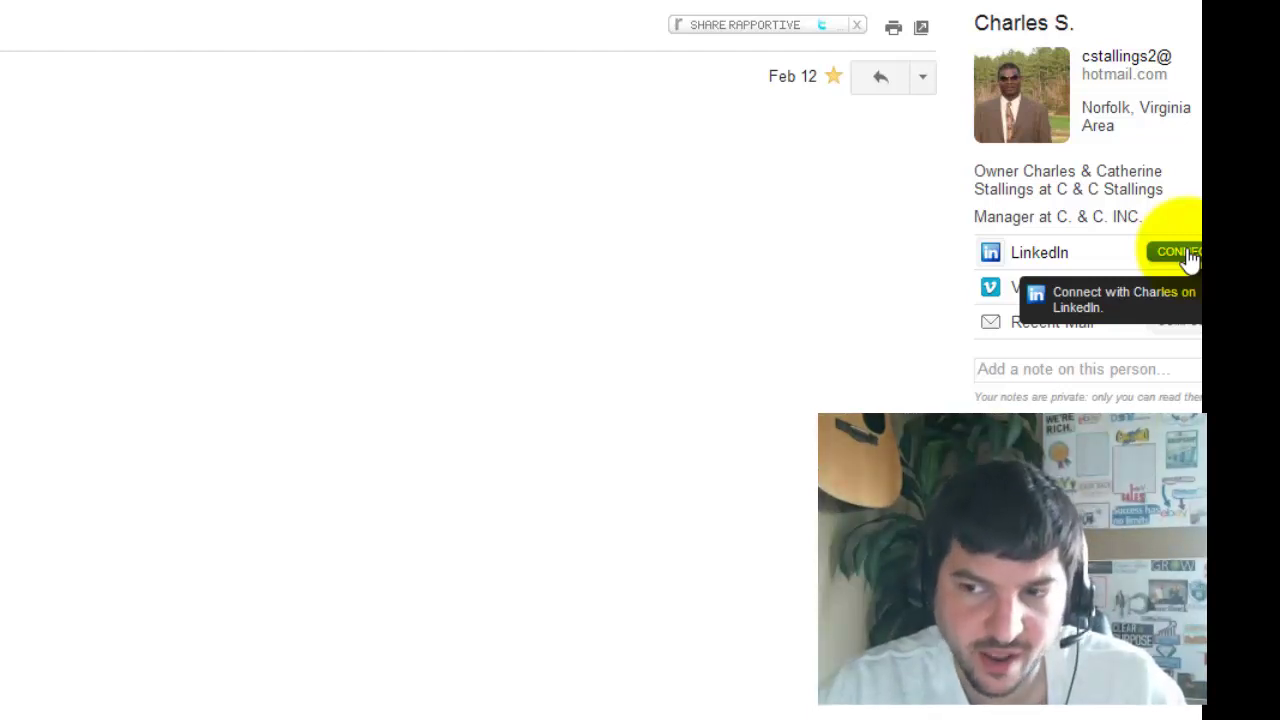
Step: Send the lead a LinkedIn connection invitation with the prefilled message from Rapportive's CONNECT
left_click(1188, 255)
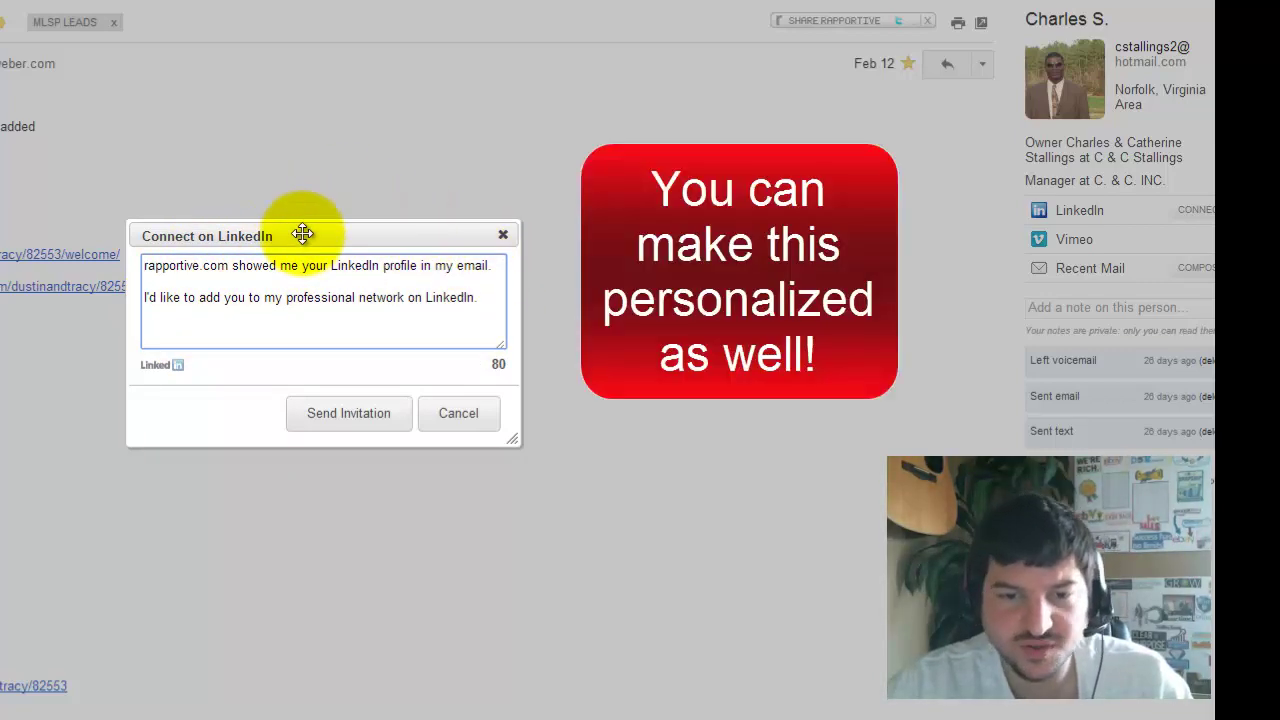
left_click_drag(303, 234, 331, 221)
left_click_drag(528, 286, 376, 260)
left_click(533, 290)
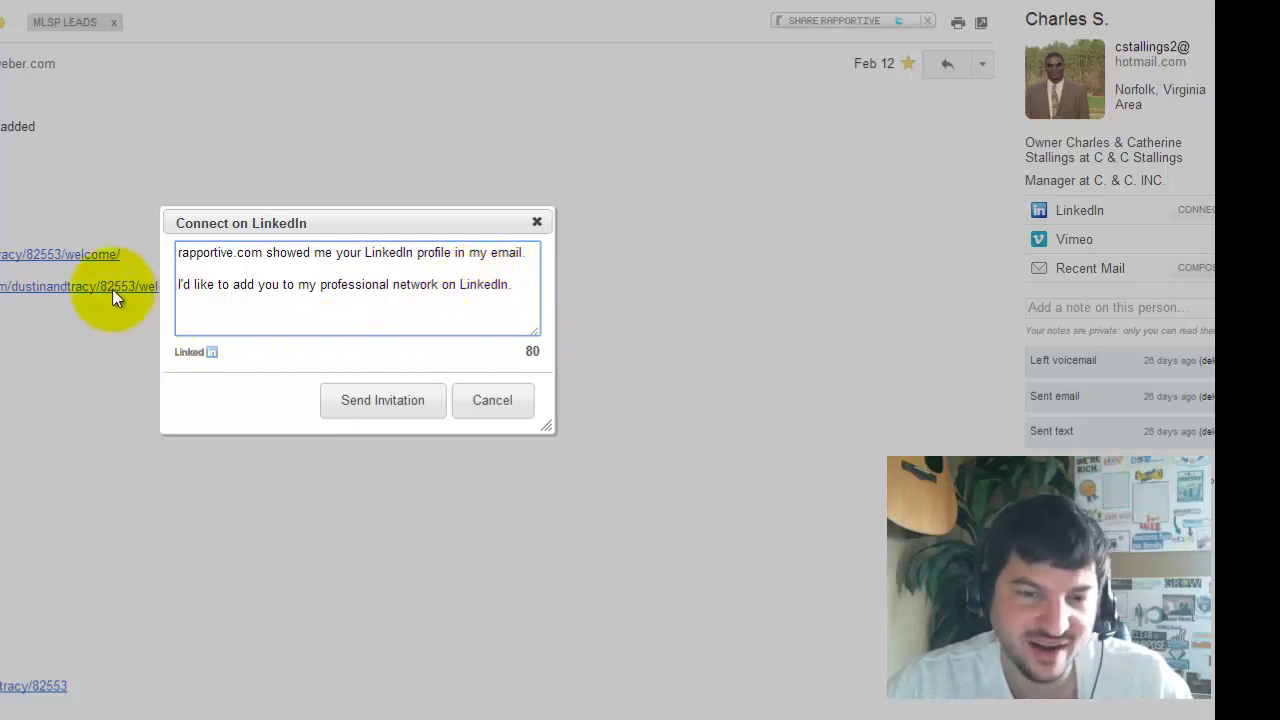
left_click_drag(263, 221, 327, 207)
left_click(426, 388)
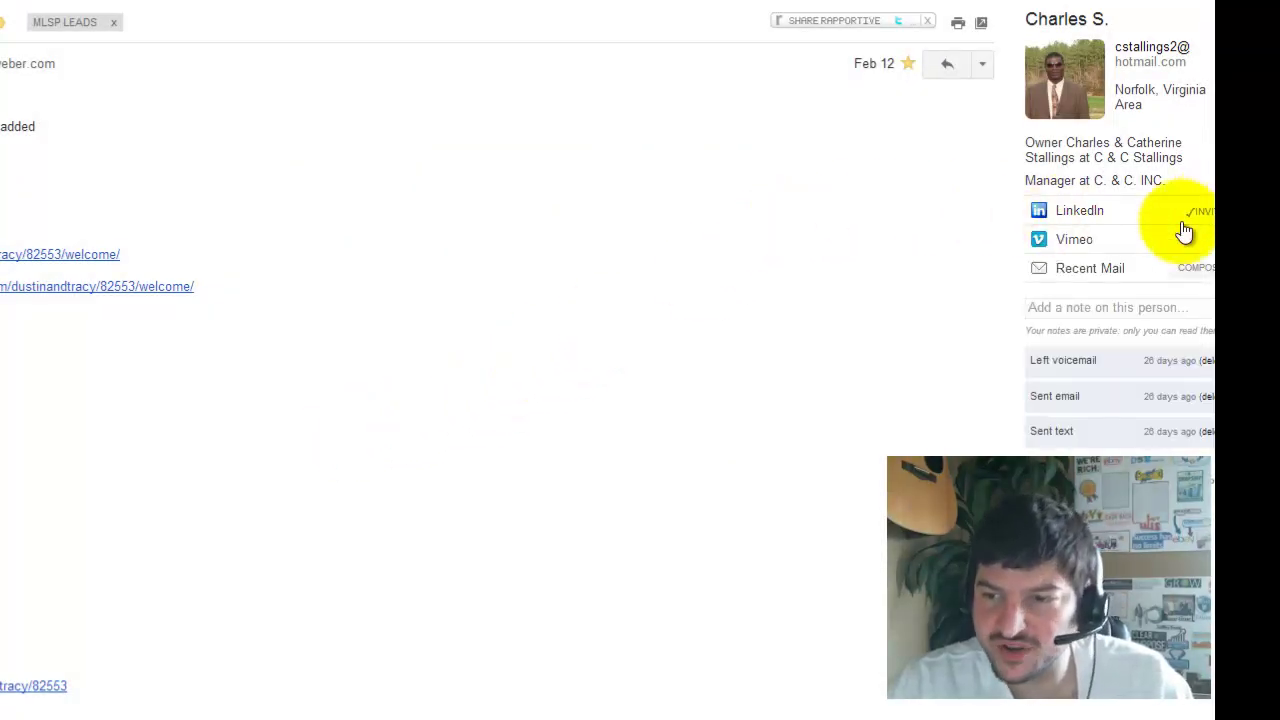
mouse_move(1195, 220)
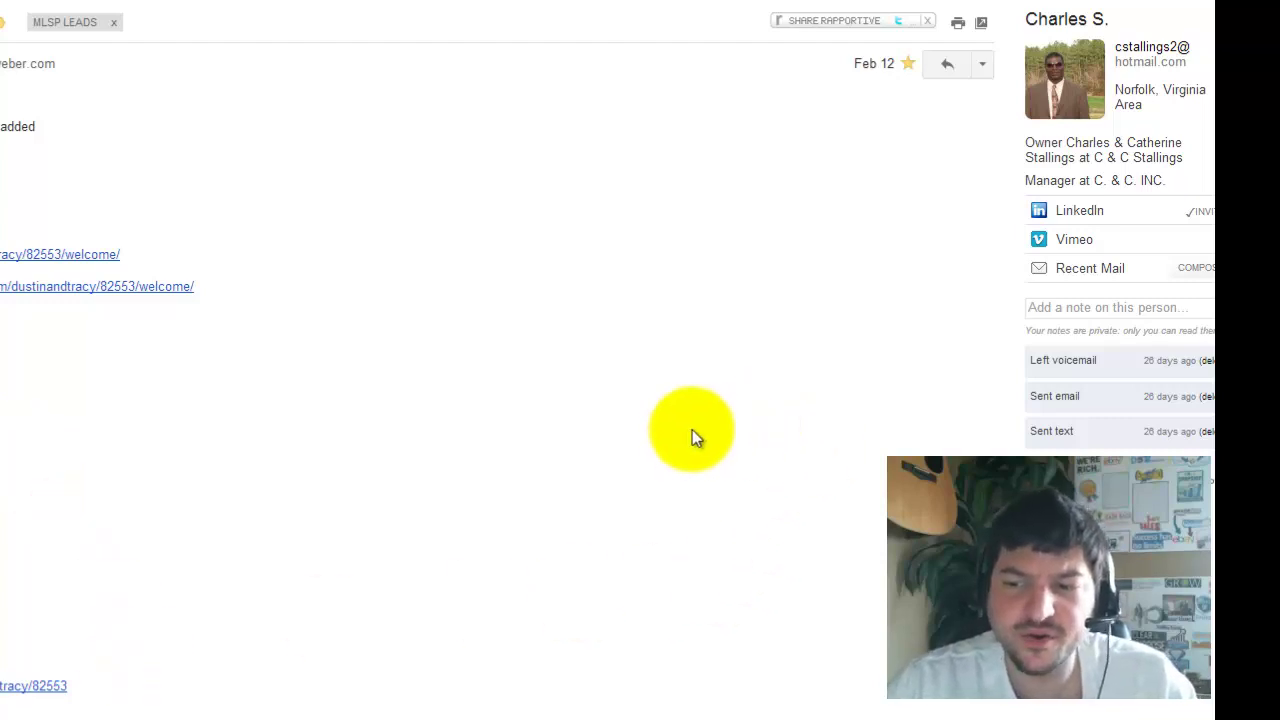
Step: Put the lead's Rapportive private note box into editing mode
left_click_drag(1100, 358, 1064, 340)
left_click(1080, 303)
left_click(978, 320)
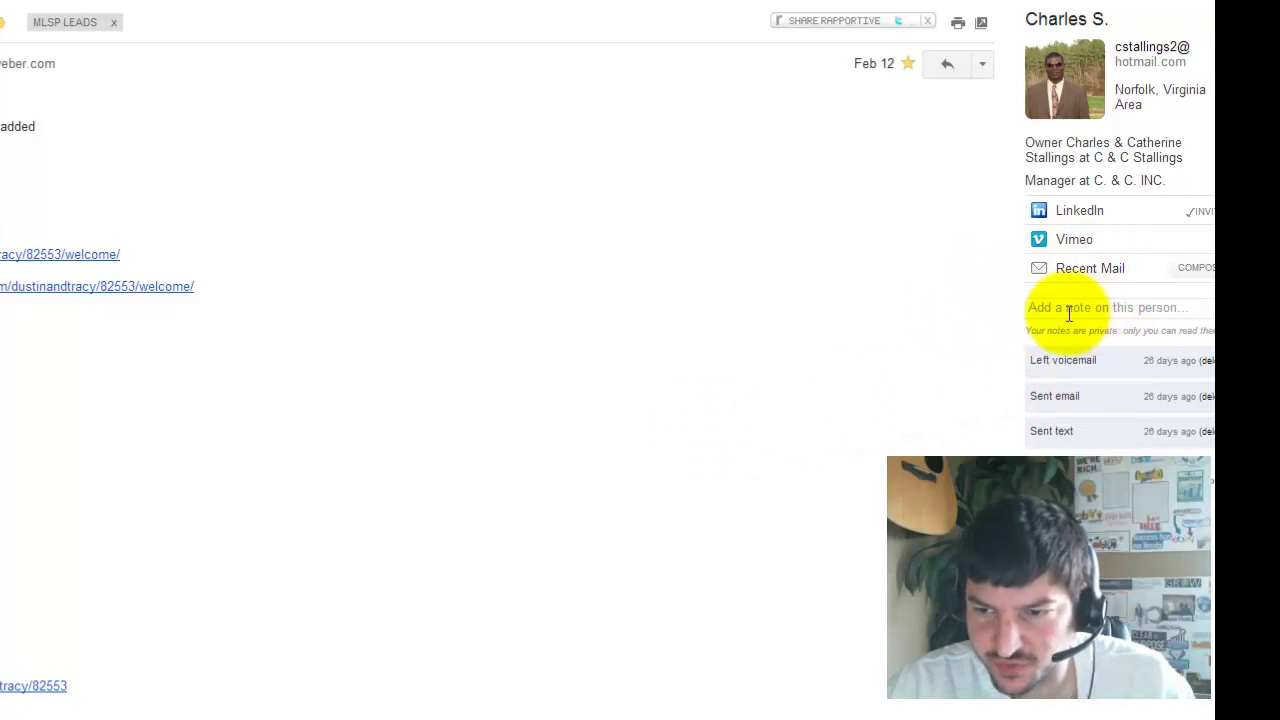
left_click(1069, 313)
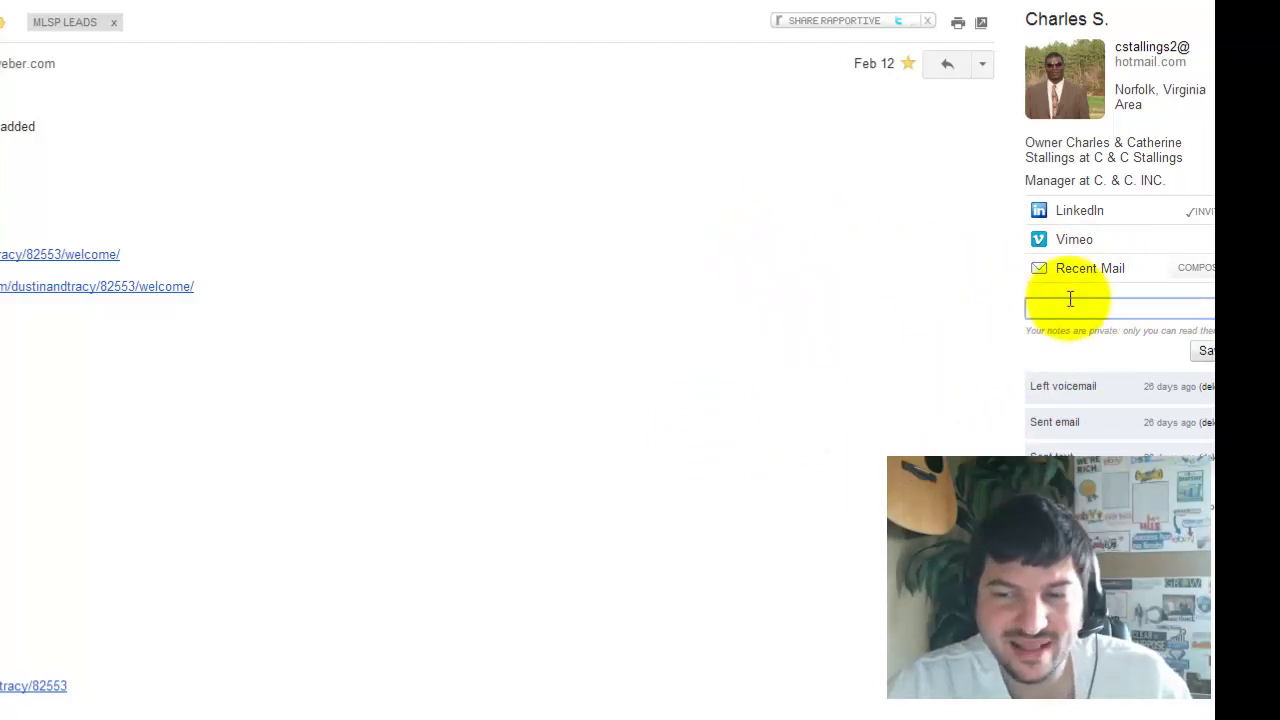
left_click(871, 289)
left_click(1050, 305)
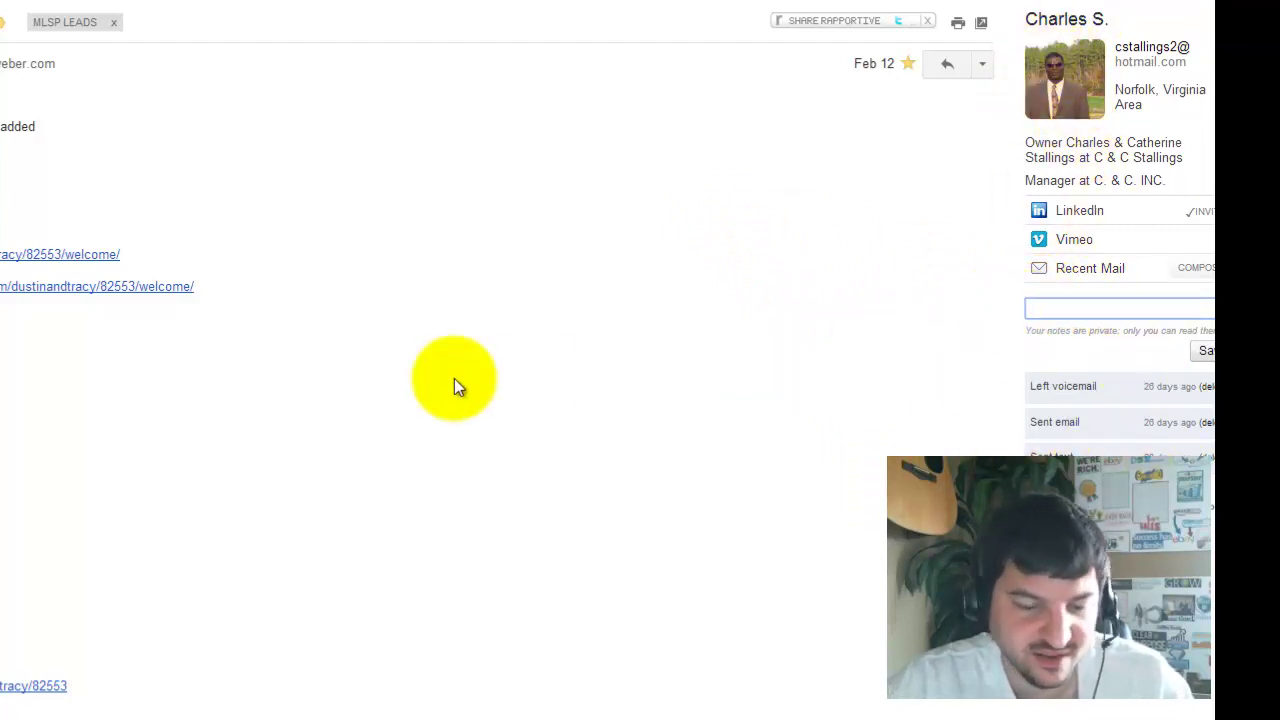
Step: Type the note 'follow with @ 7pm EST', then erase it to leave the box empty
type("ool")
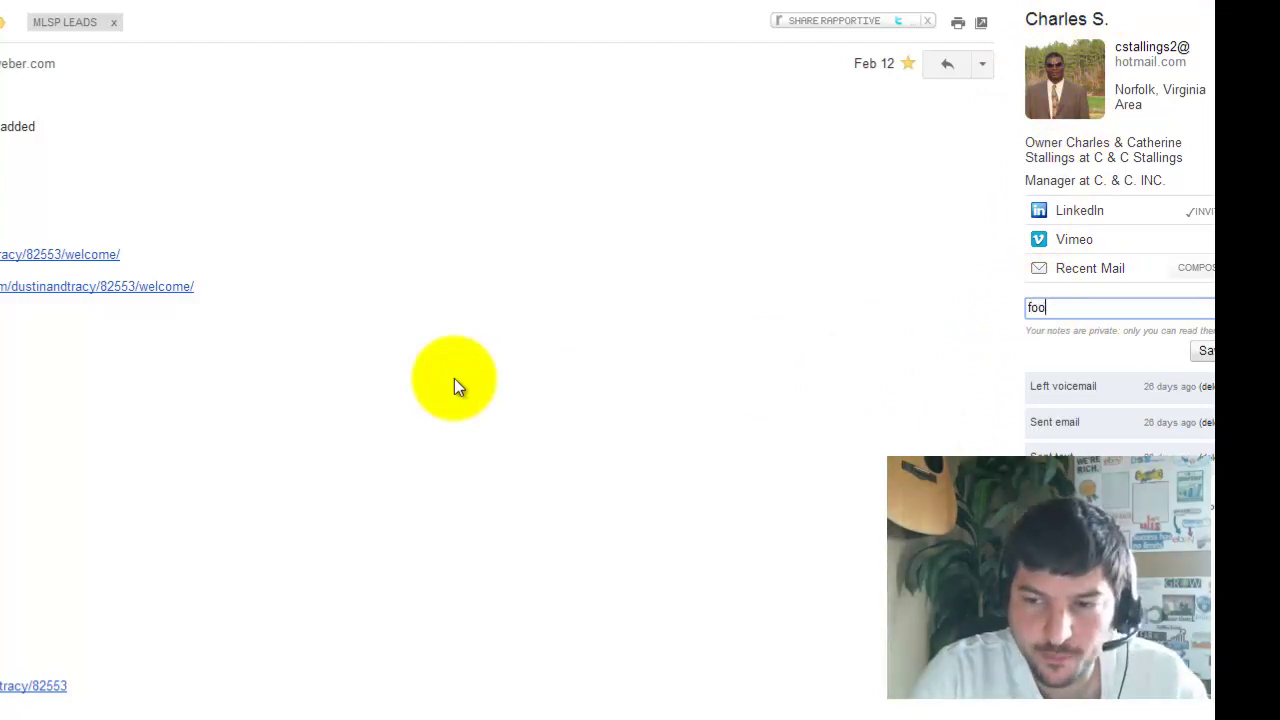
key("BackSpace")
type("llow withj")
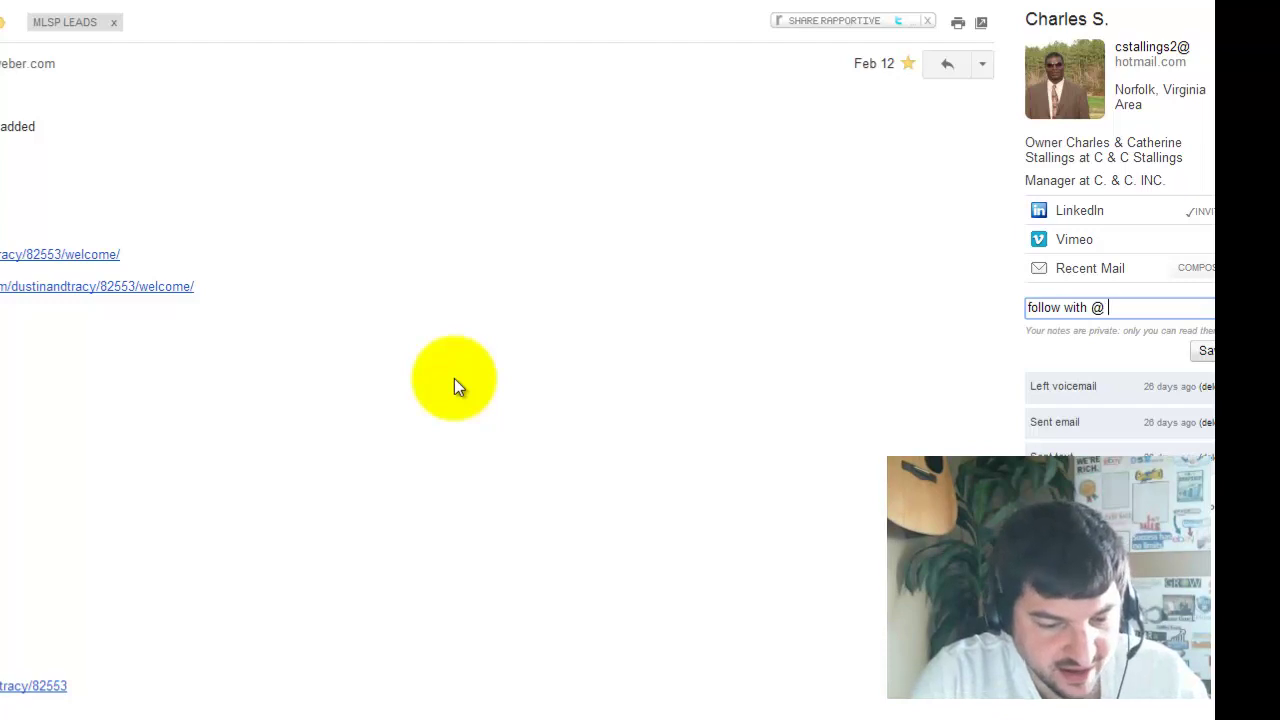
type(" @ 7pm")
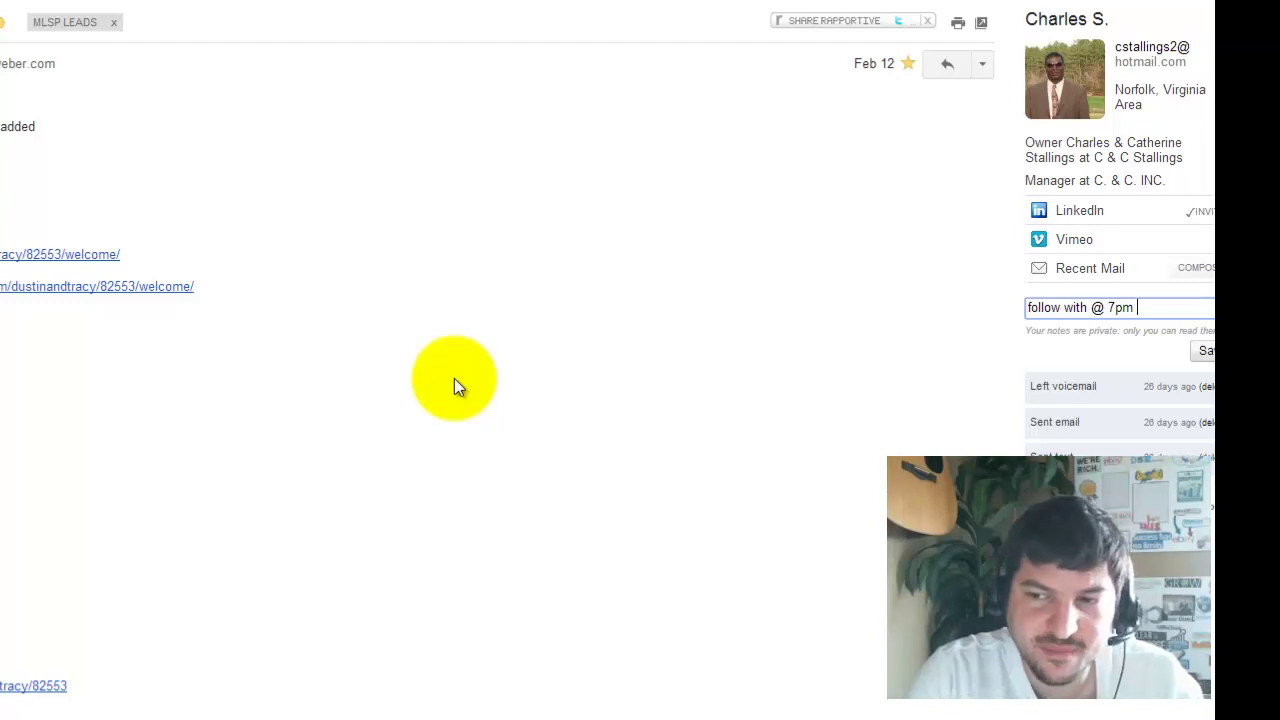
type("EST")
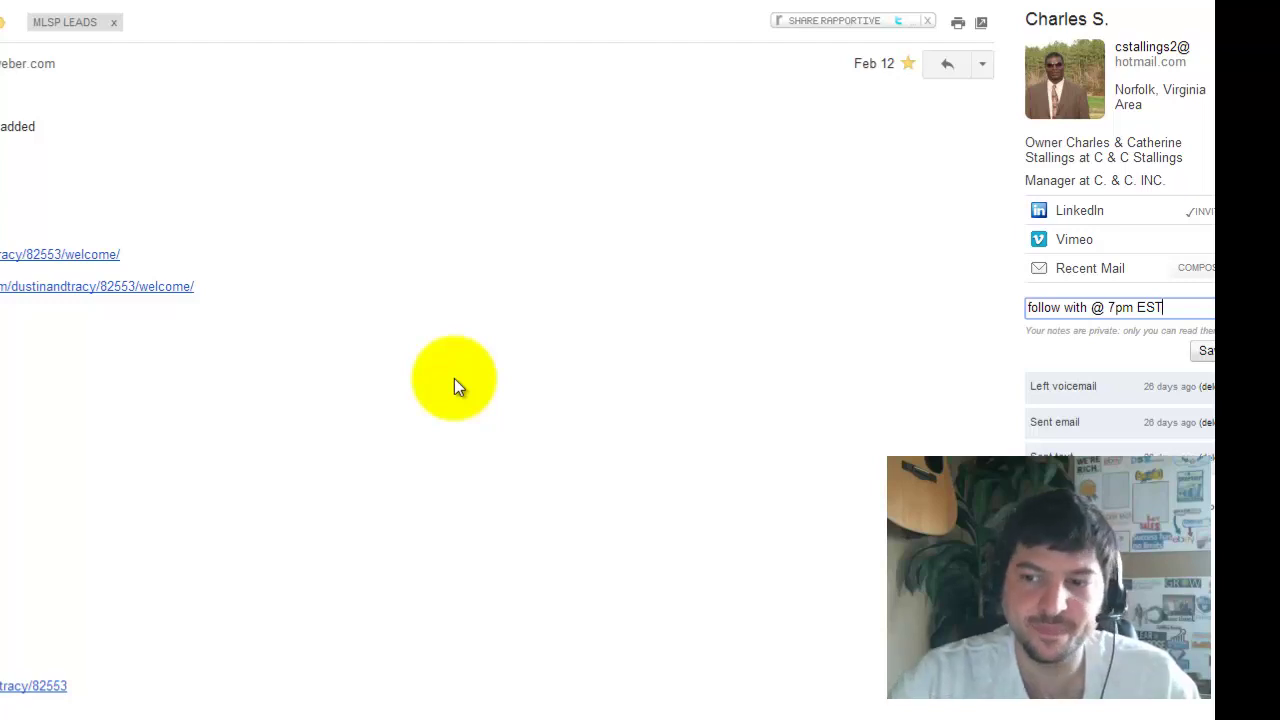
key("BackSpace")
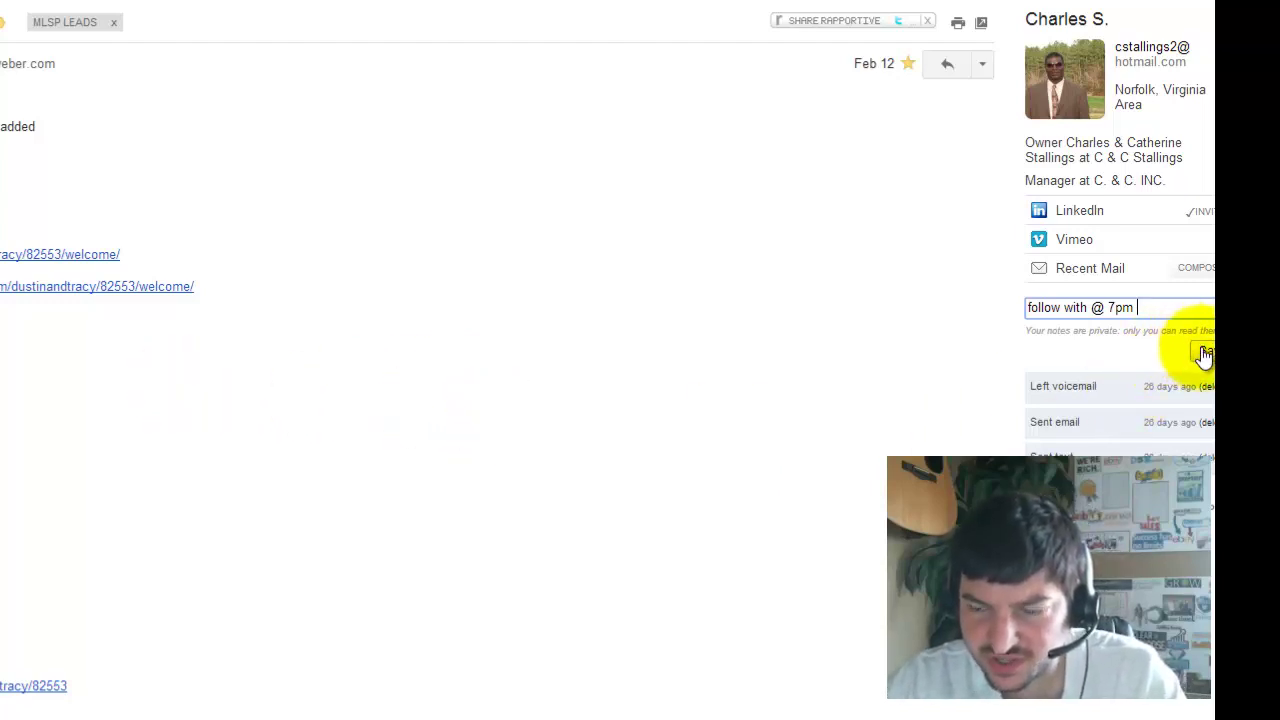
key("BackSpace")
key("BackSpace")
key("BackSpace")
key("BackSpace")
key("BackSpace")
key("BackSpace")
key("BackSpace")
key("BackSpace")
key("BackSpace")
key("BackSpace")
key("BackSpace")
key("BackSpace")
key("BackSpace")
key("BackSpace")
key("BackSpace")
key("BackSpace")
key("BackSpace")
key("BackSpace")
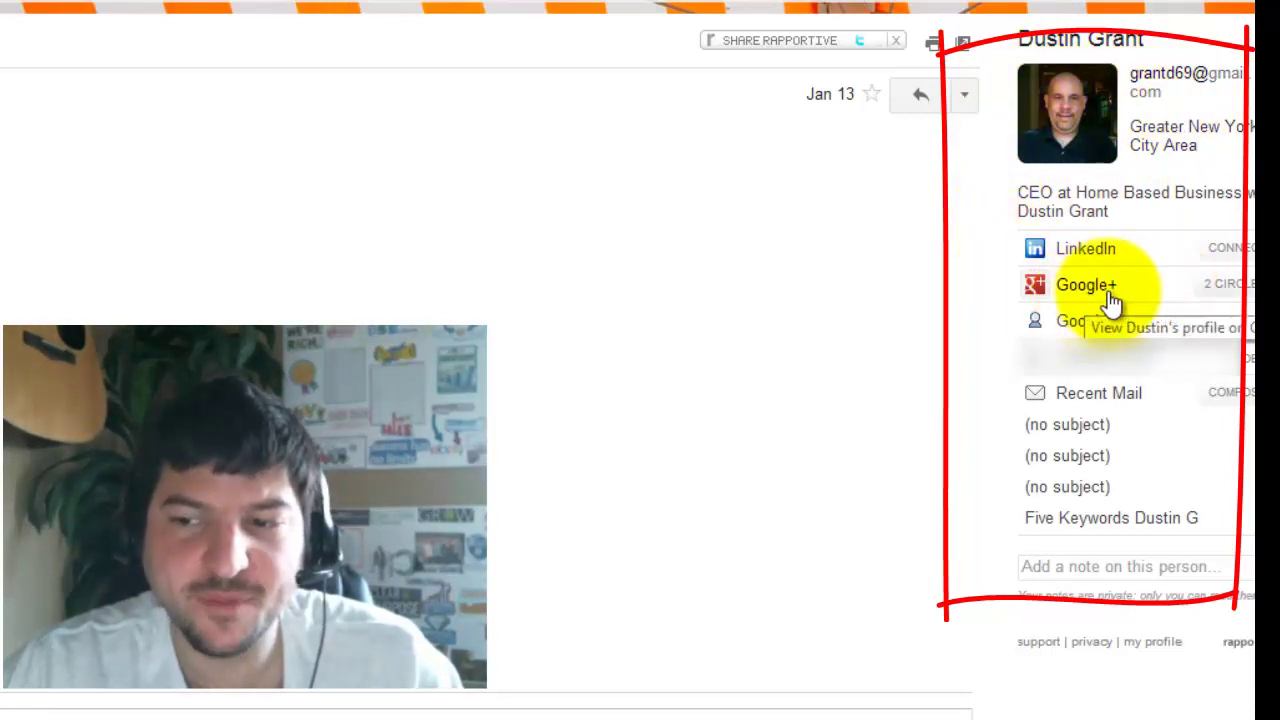
Step: Check the lead's Google+ entry in Rapportive, showing the Networking and ATA MLSP circles
mouse_move(1238, 298)
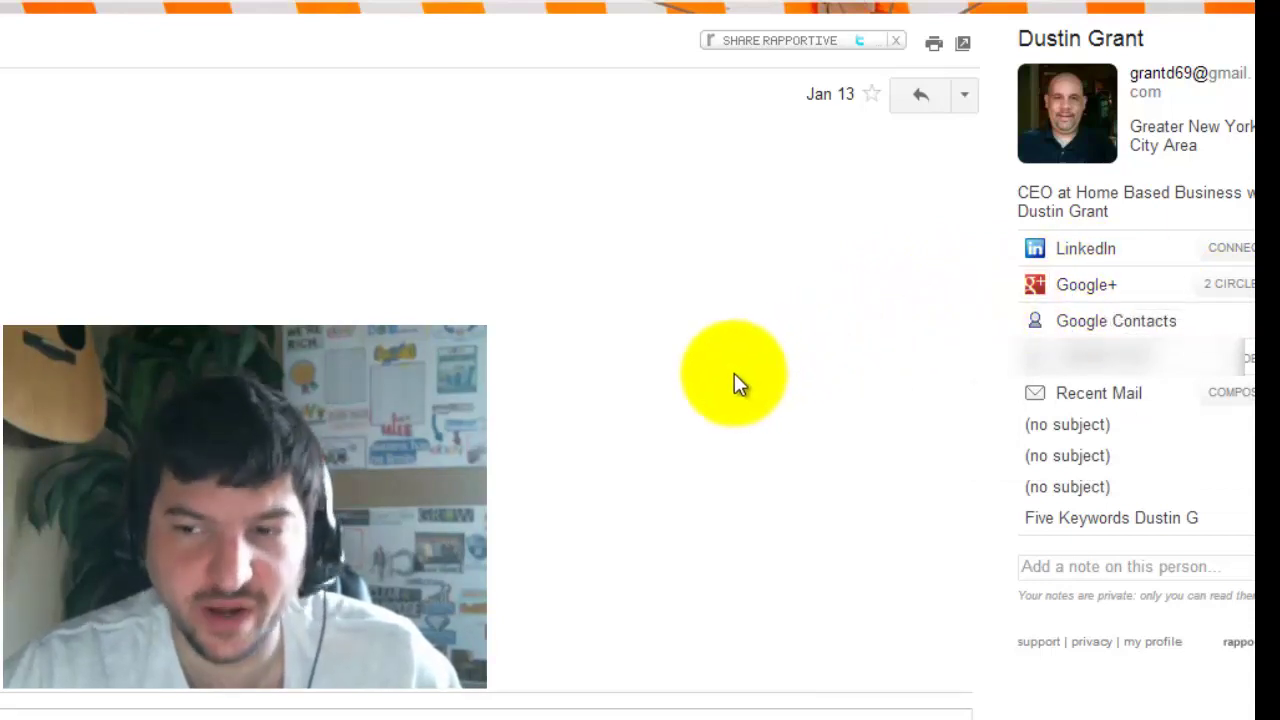
left_click(1066, 290)
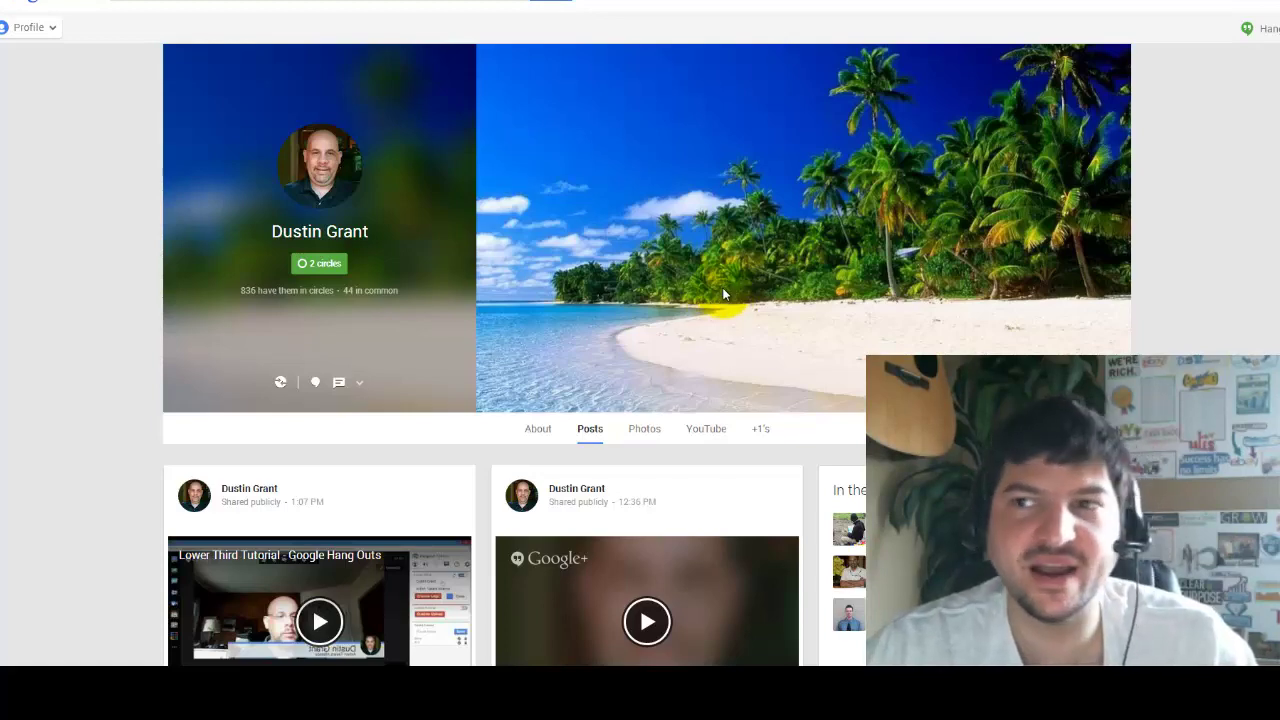
scroll(712, 296, "down", 3)
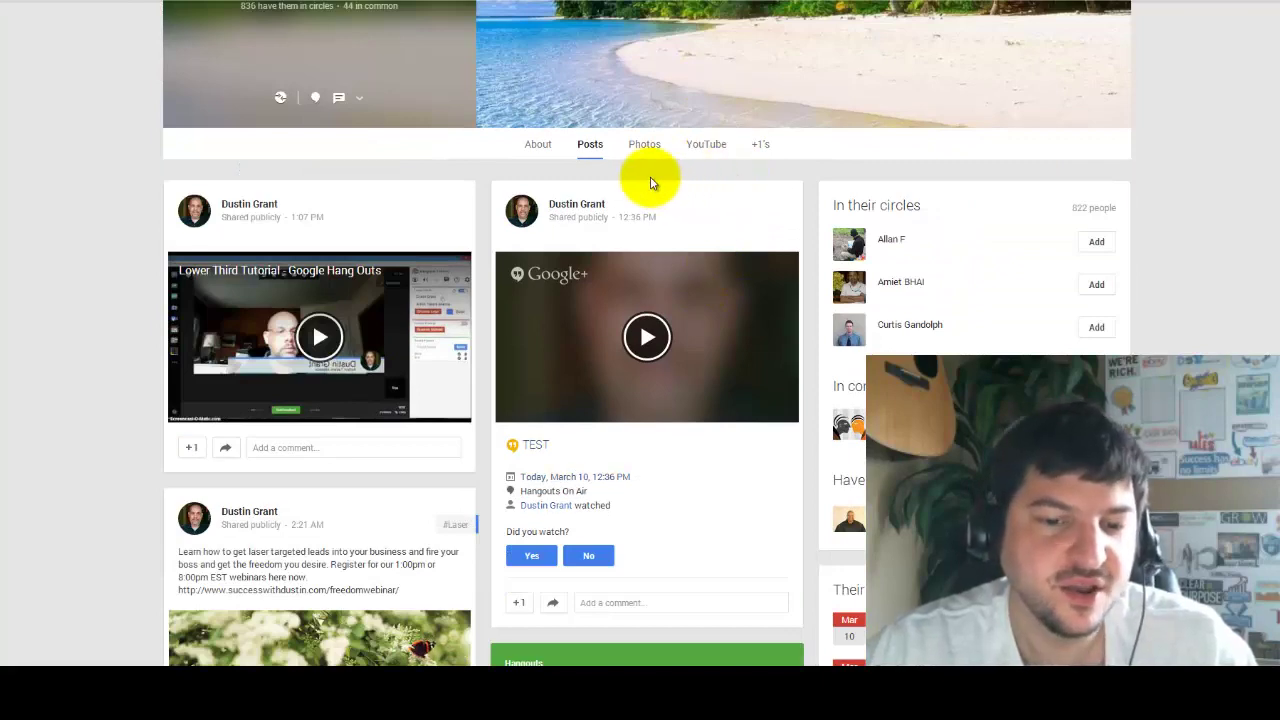
scroll(724, 197, "down", 4)
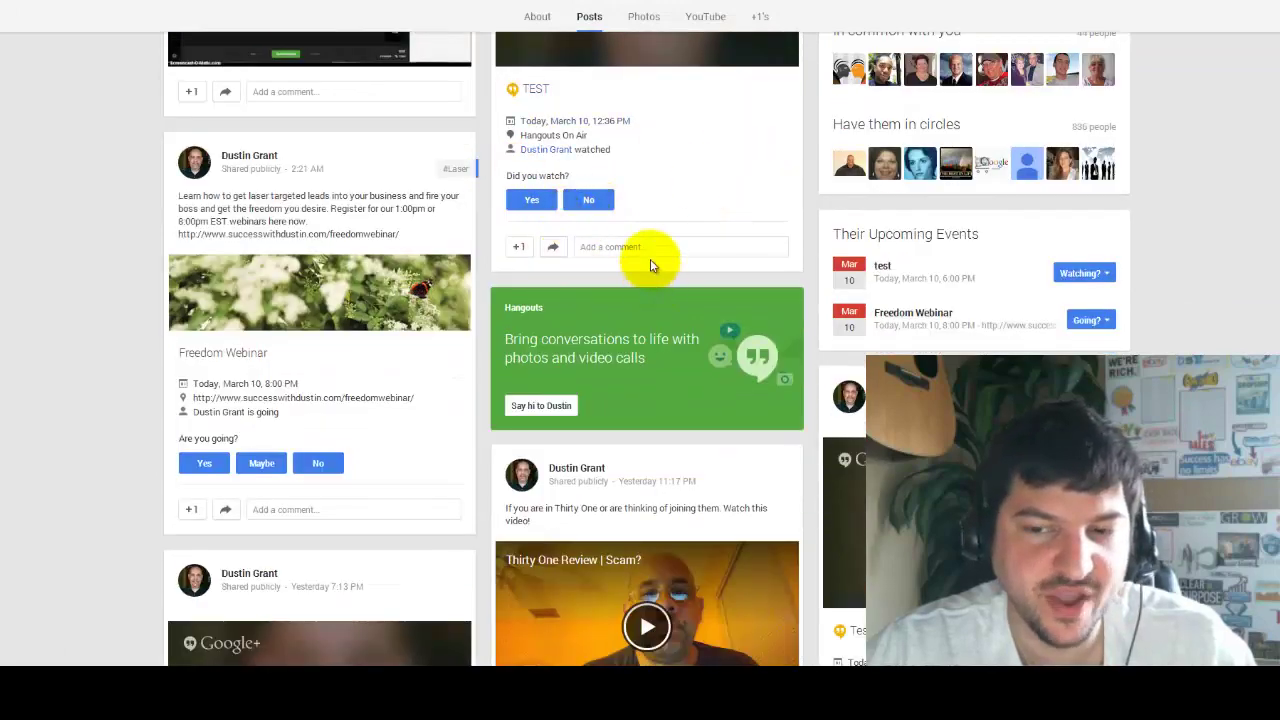
scroll(651, 256, "down", 3)
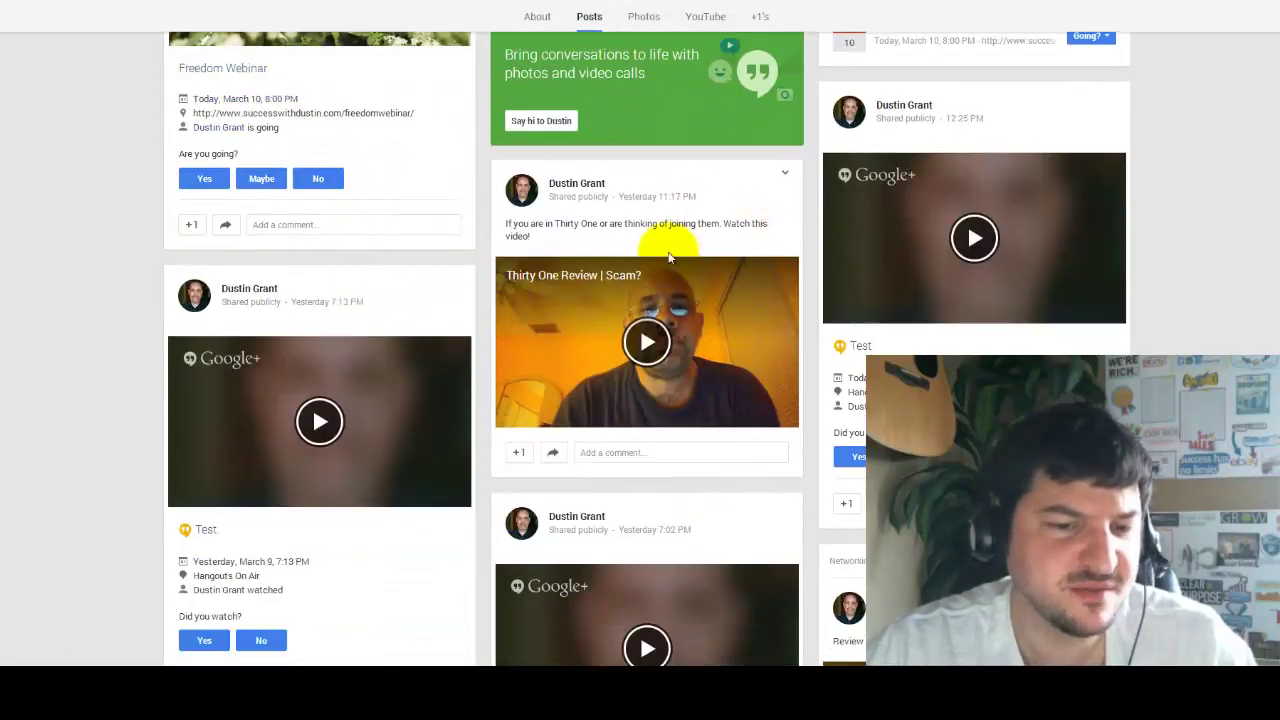
scroll(671, 243, "down", 3)
scroll(684, 251, "down", 3)
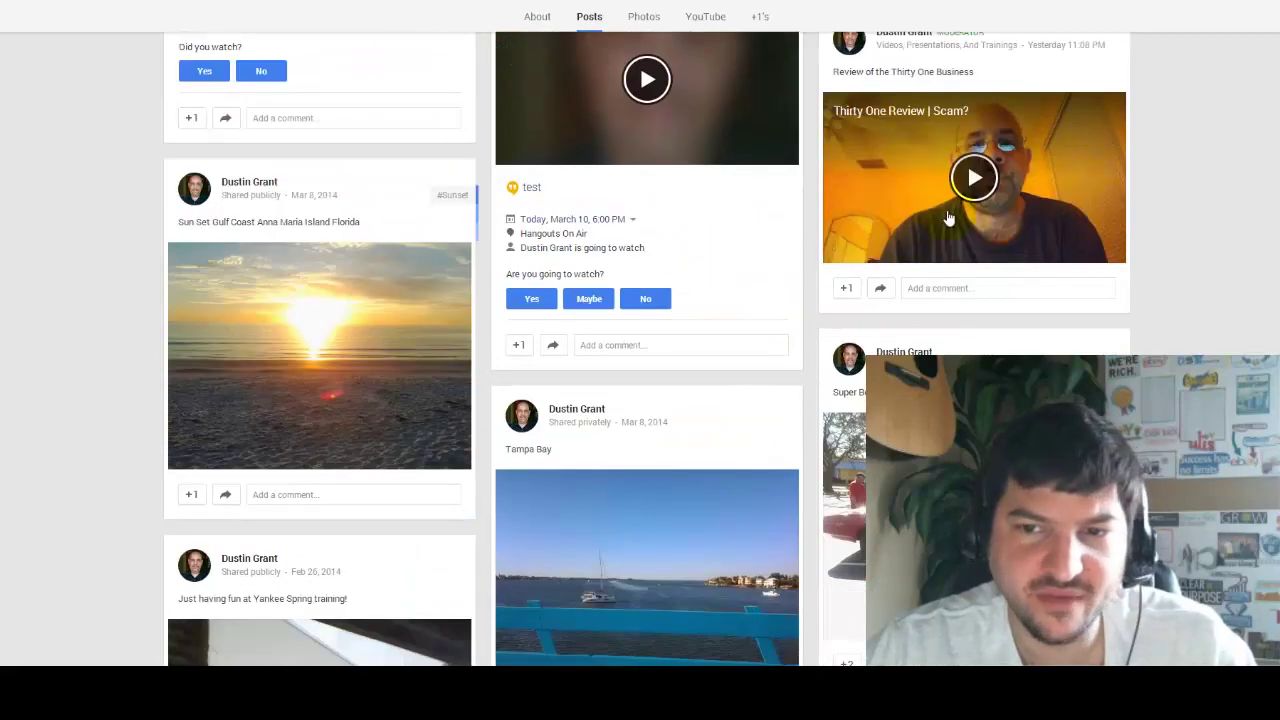
scroll(694, 290, "down", 2)
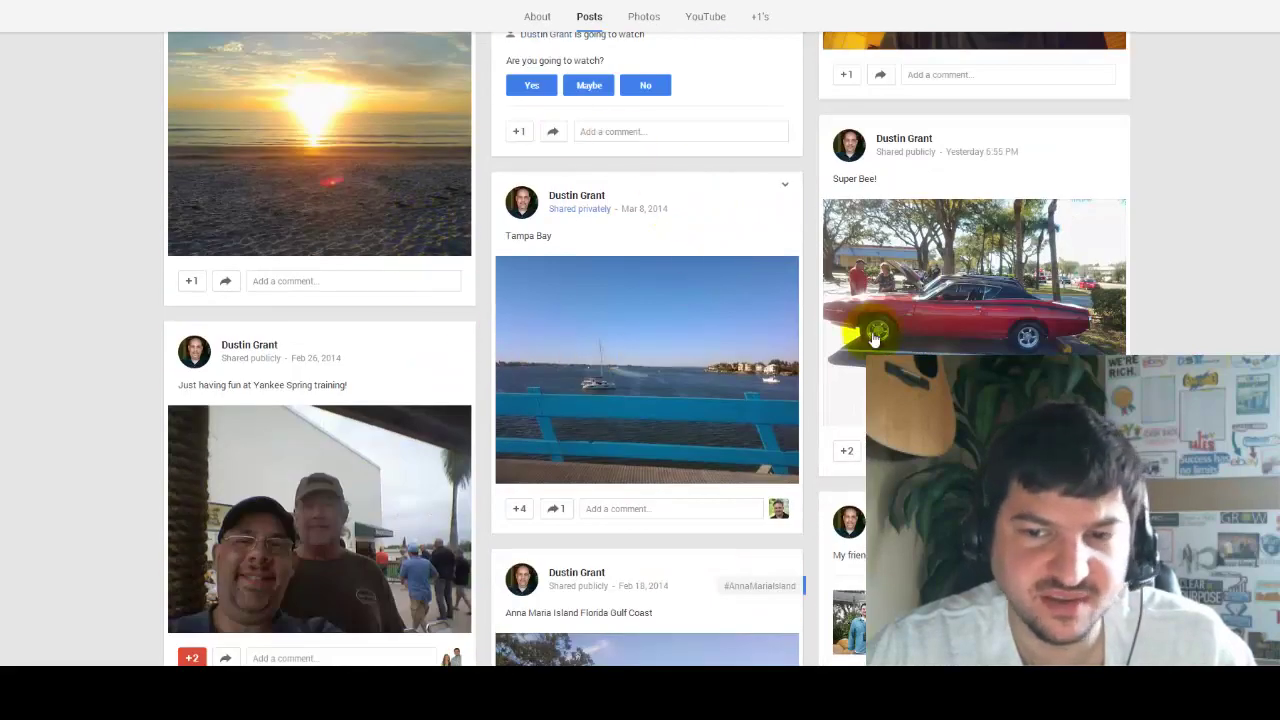
scroll(623, 349, "down", 1)
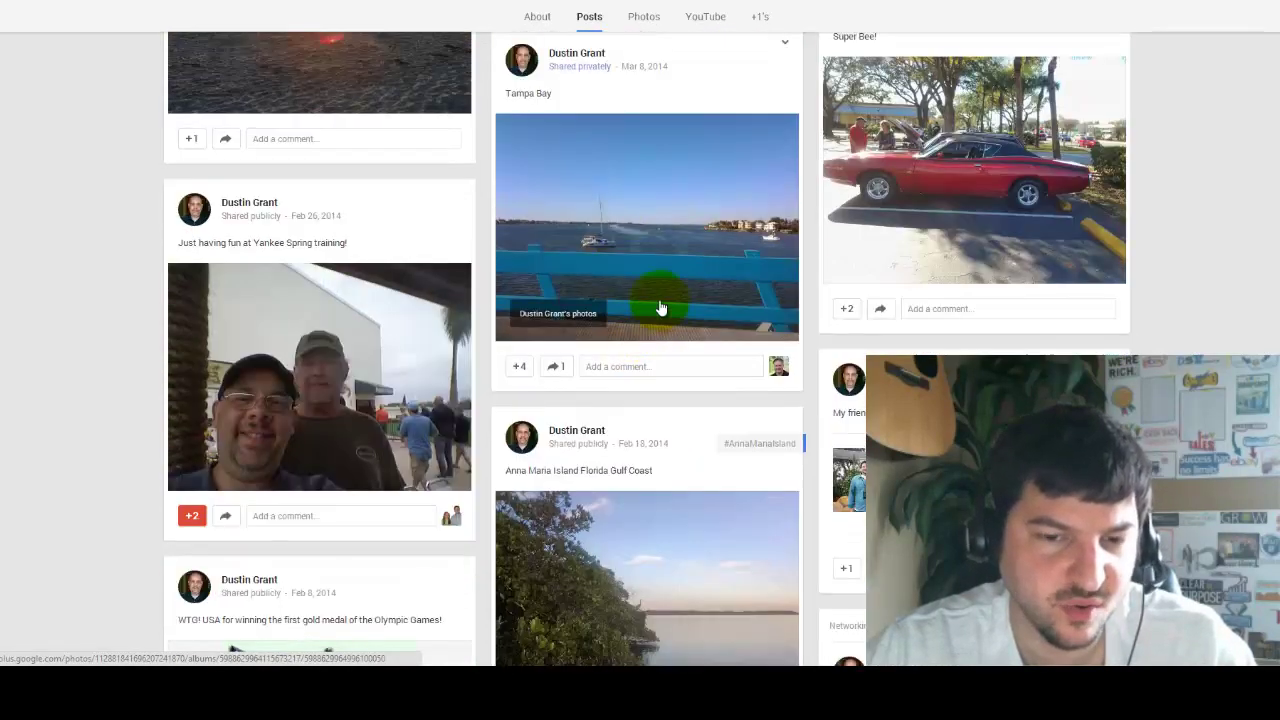
scroll(615, 264, "down", 1)
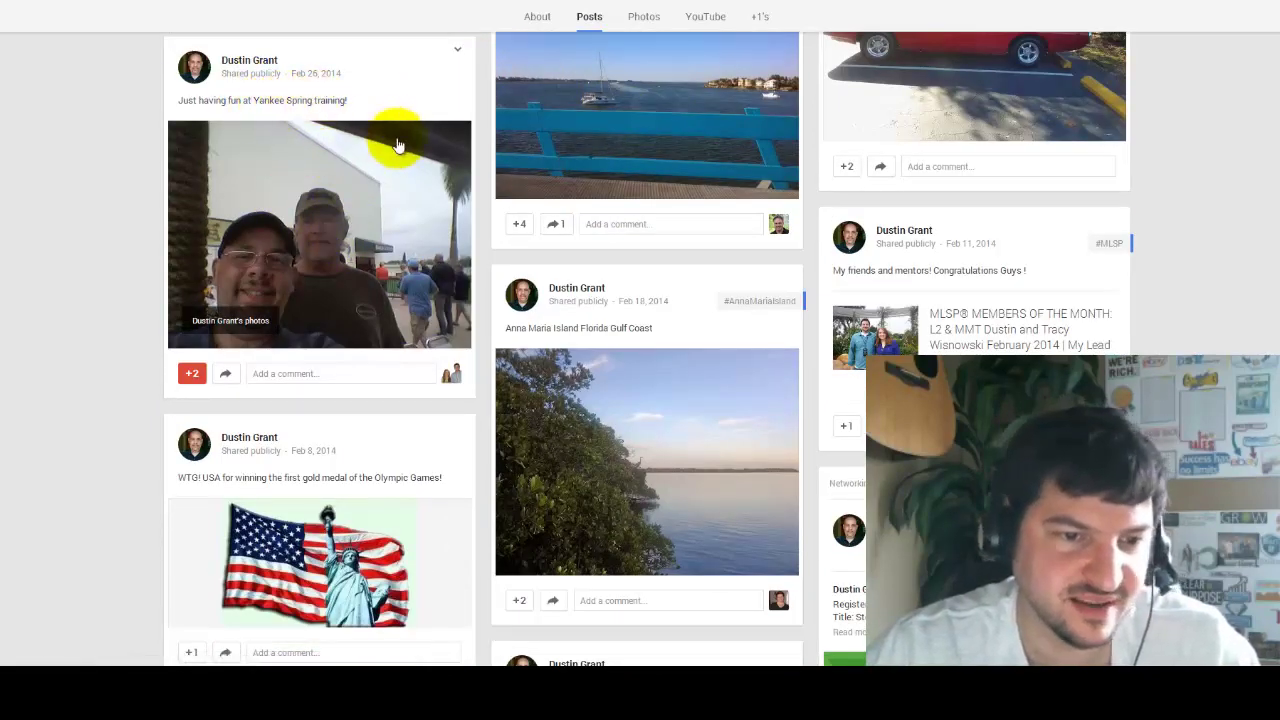
scroll(640, 220, "down", 1)
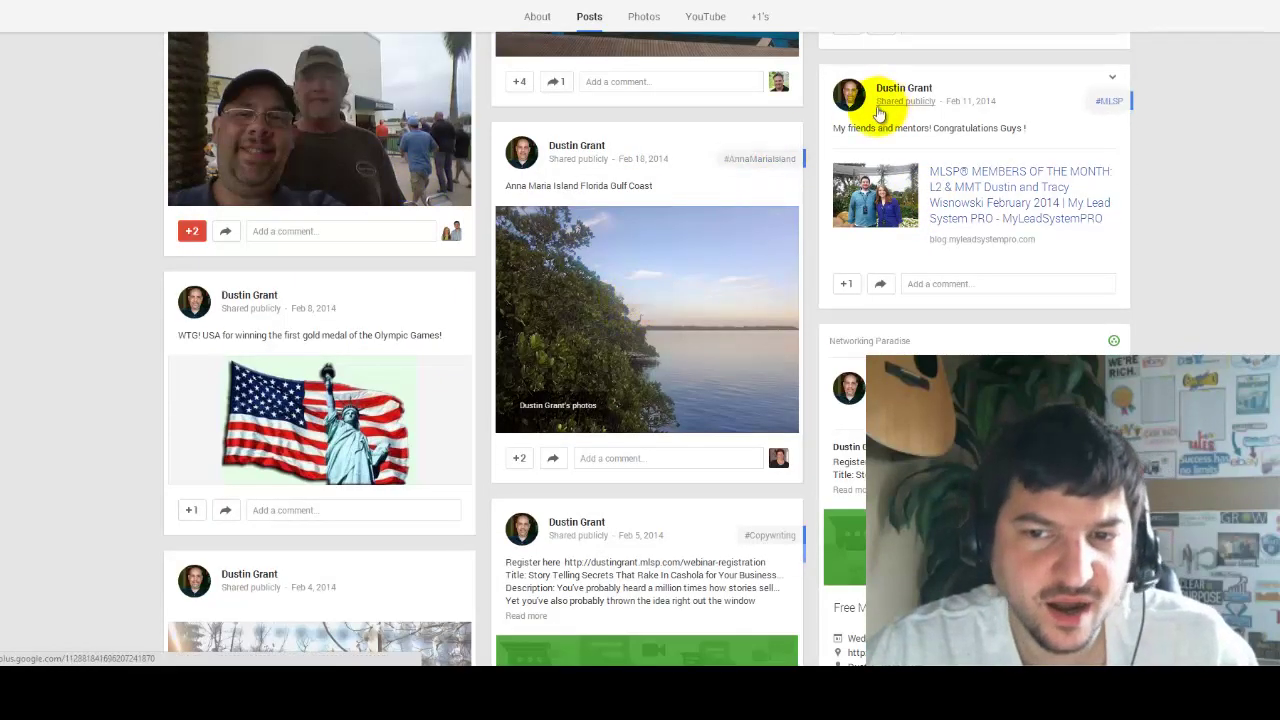
left_click_drag(1040, 135, 828, 128)
left_click(1035, 133)
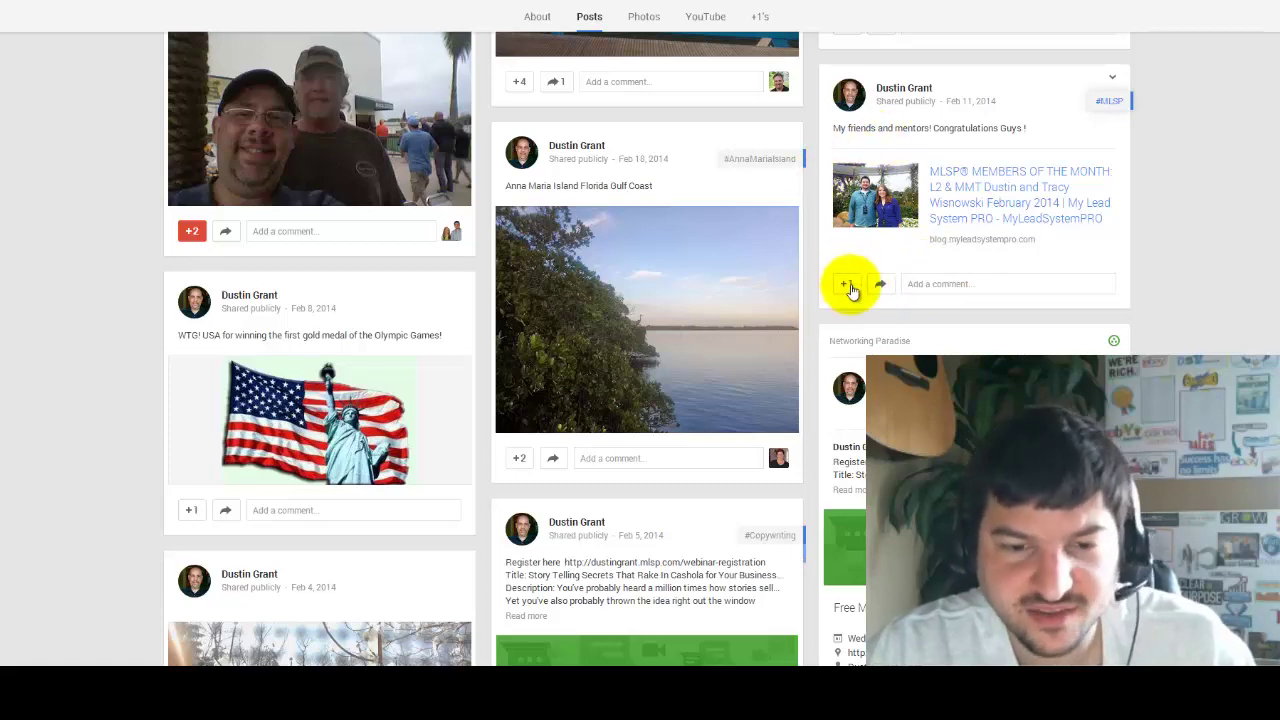
scroll(822, 211, "down", 1)
scroll(822, 211, "down", 1)
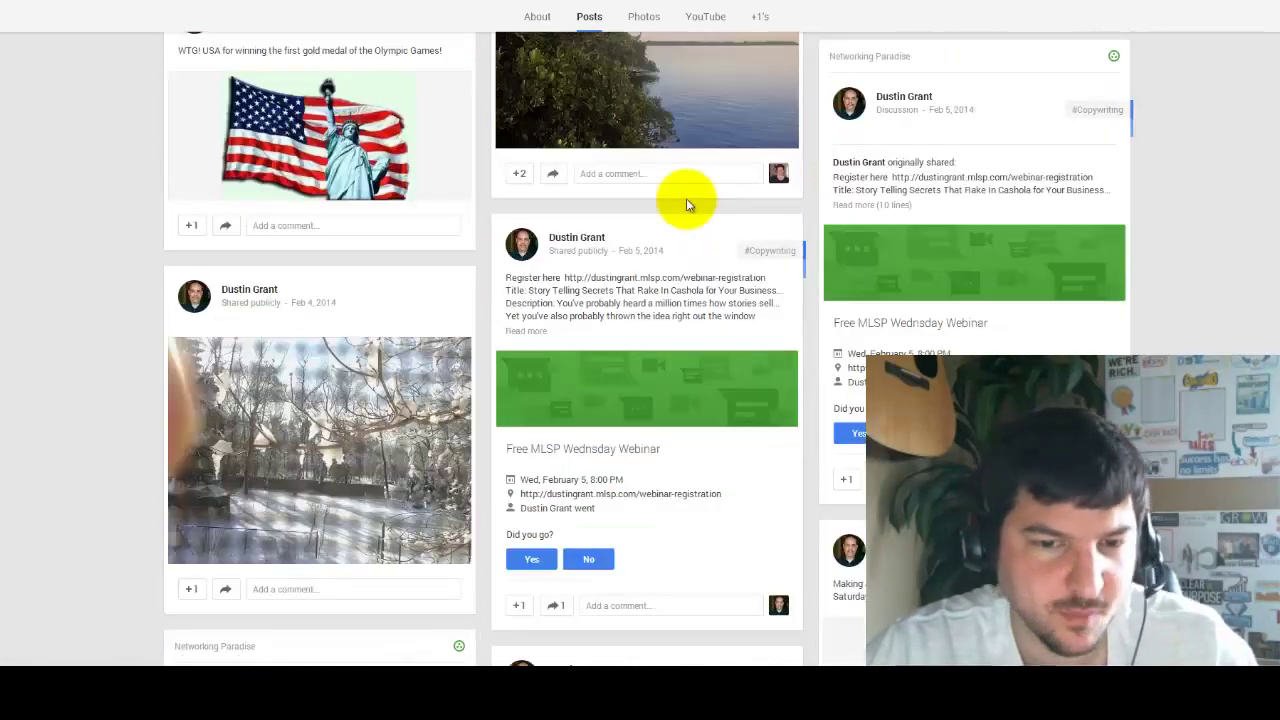
scroll(669, 186, "down", 2)
scroll(763, 251, "down", 5)
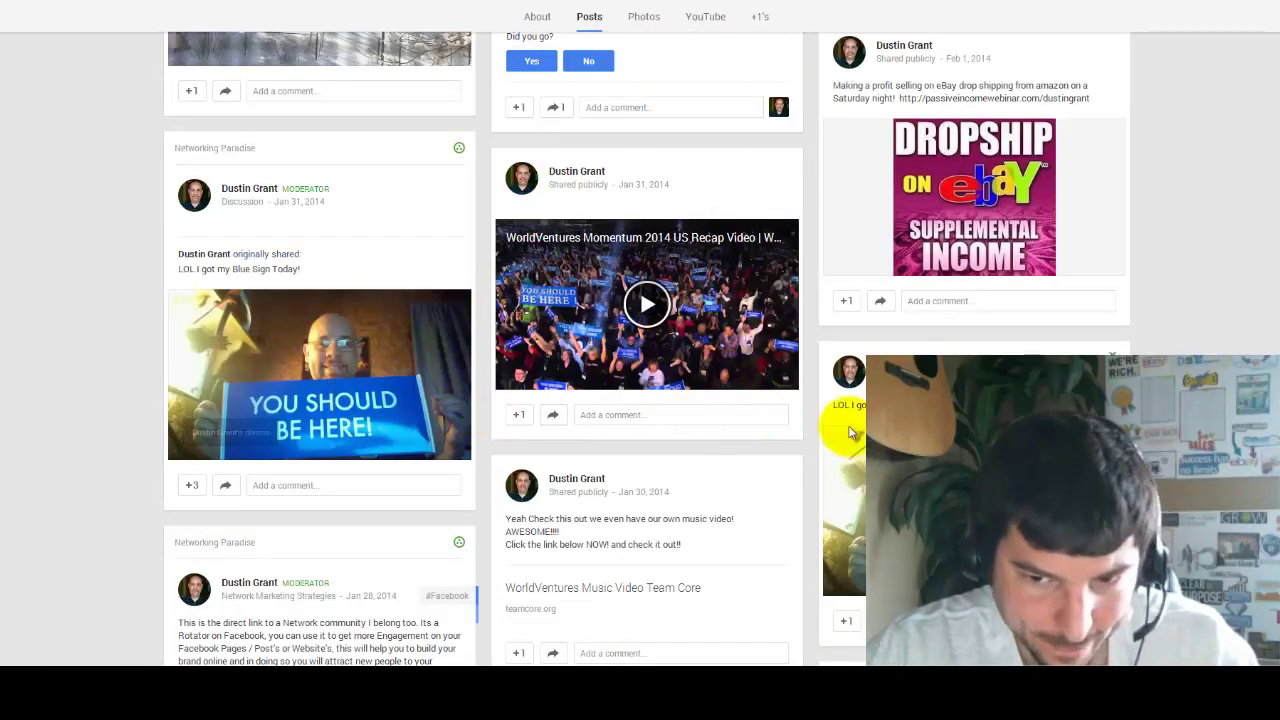
scroll(310, 328, "down", 1)
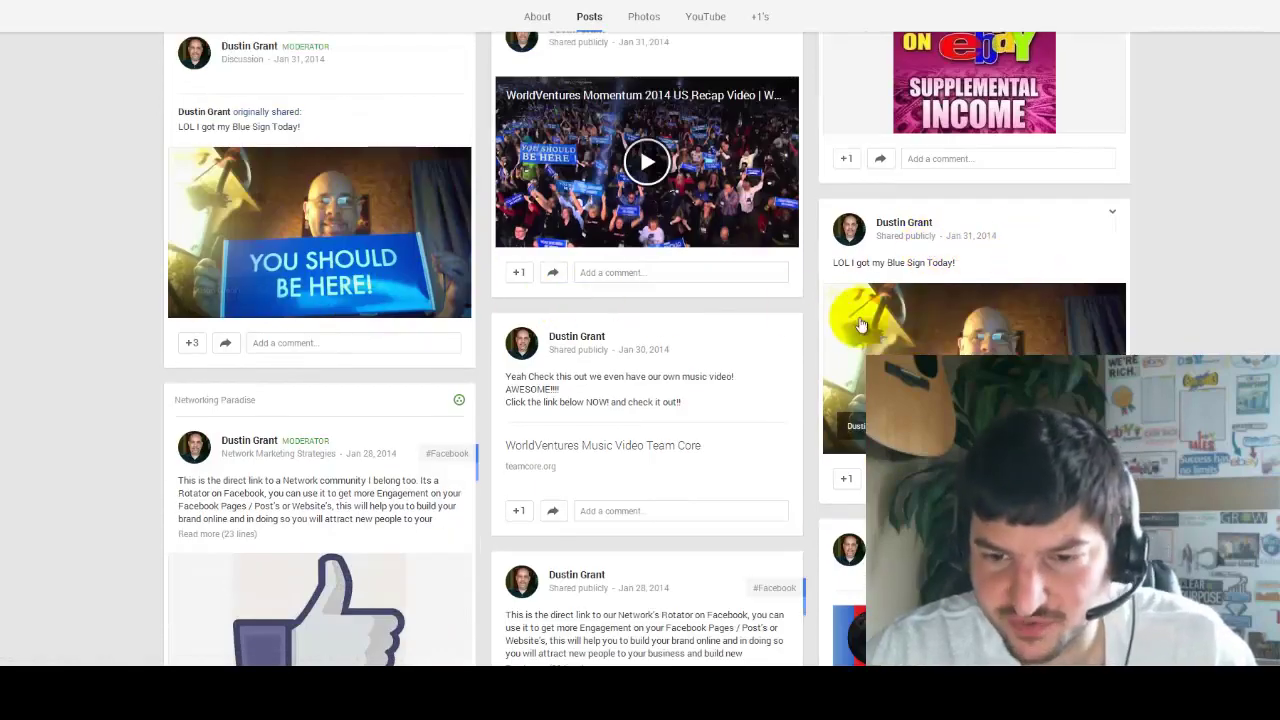
left_click(847, 478)
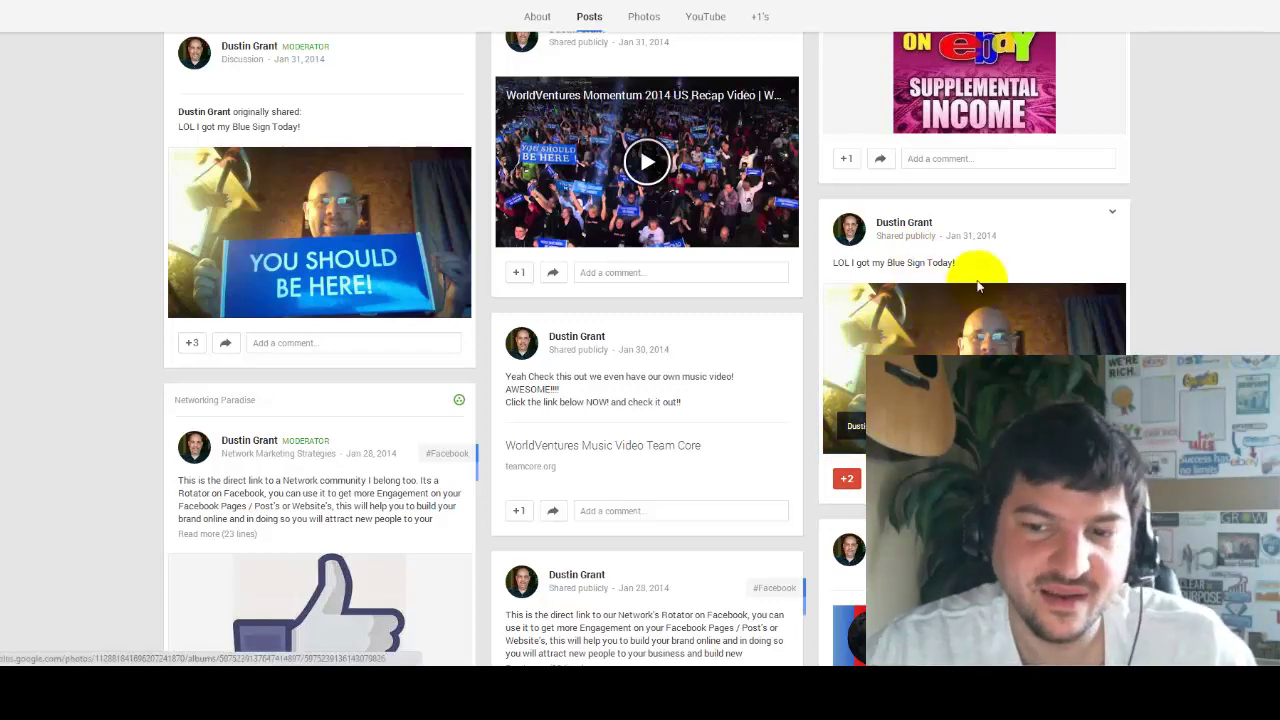
scroll(689, 330, "down", 2)
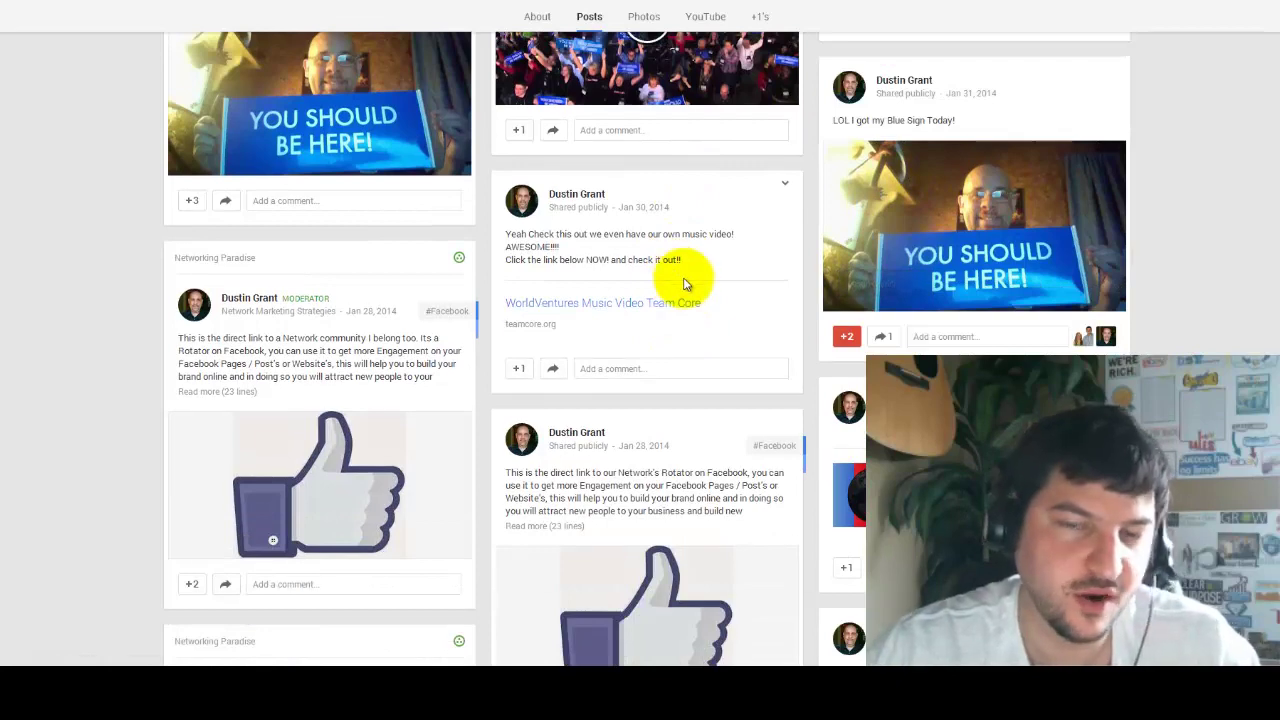
scroll(727, 304, "down", 4)
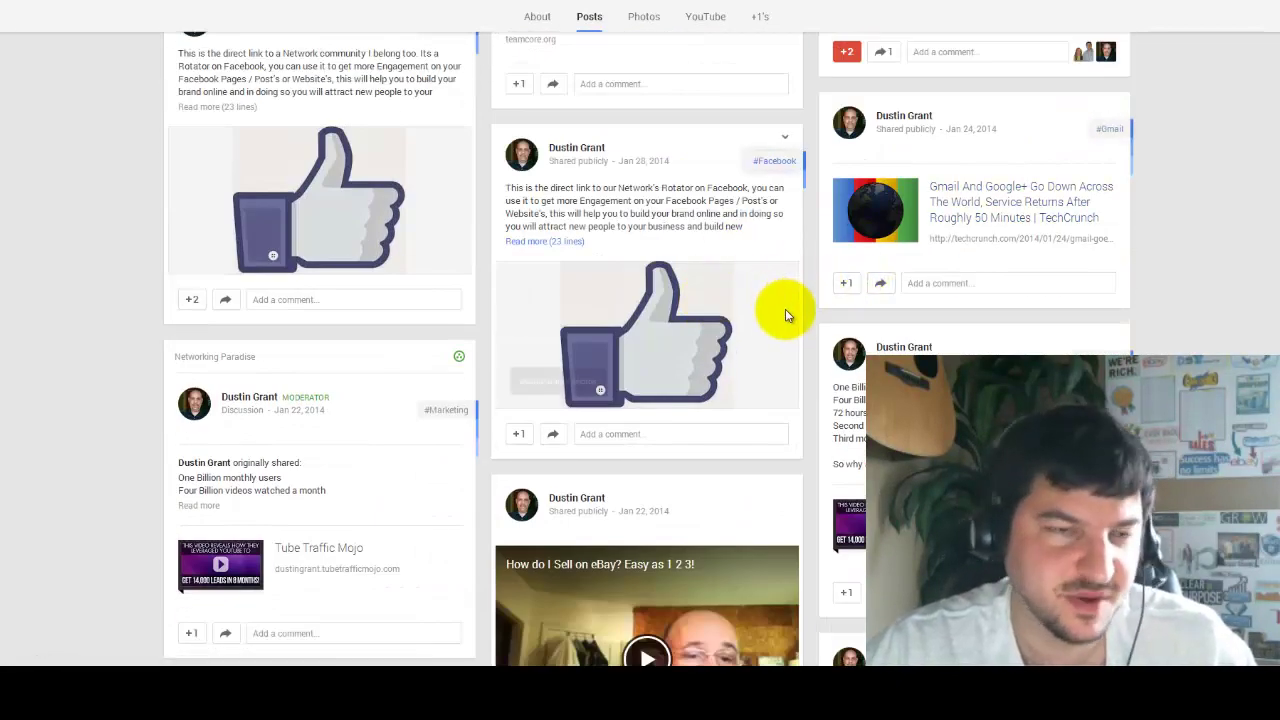
scroll(780, 312, "up", 3)
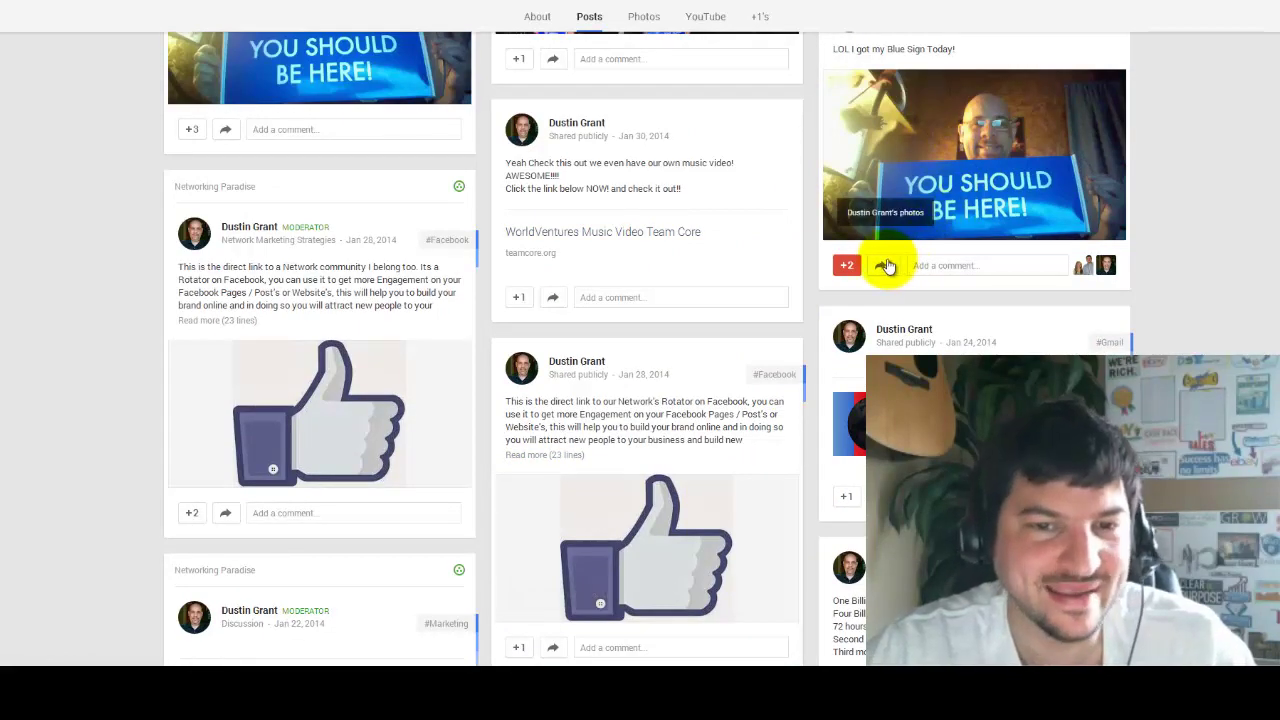
scroll(830, 262, "up", 2)
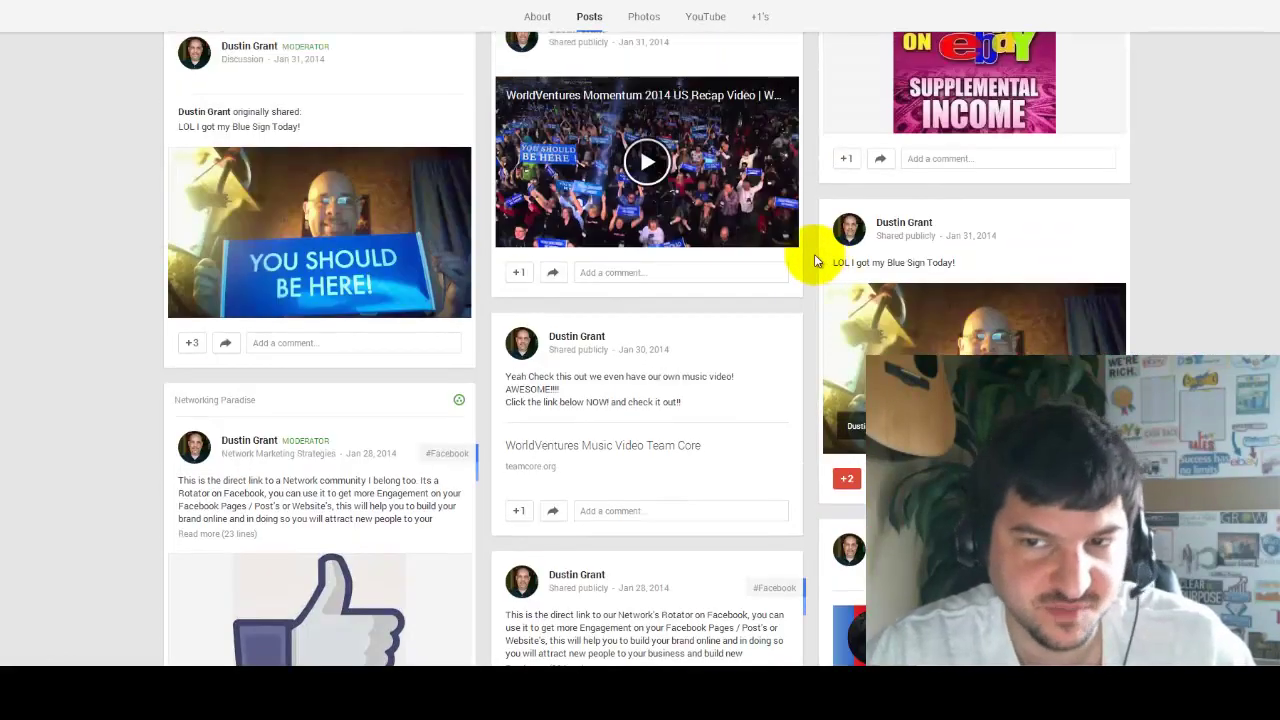
scroll(823, 250, "down", 8)
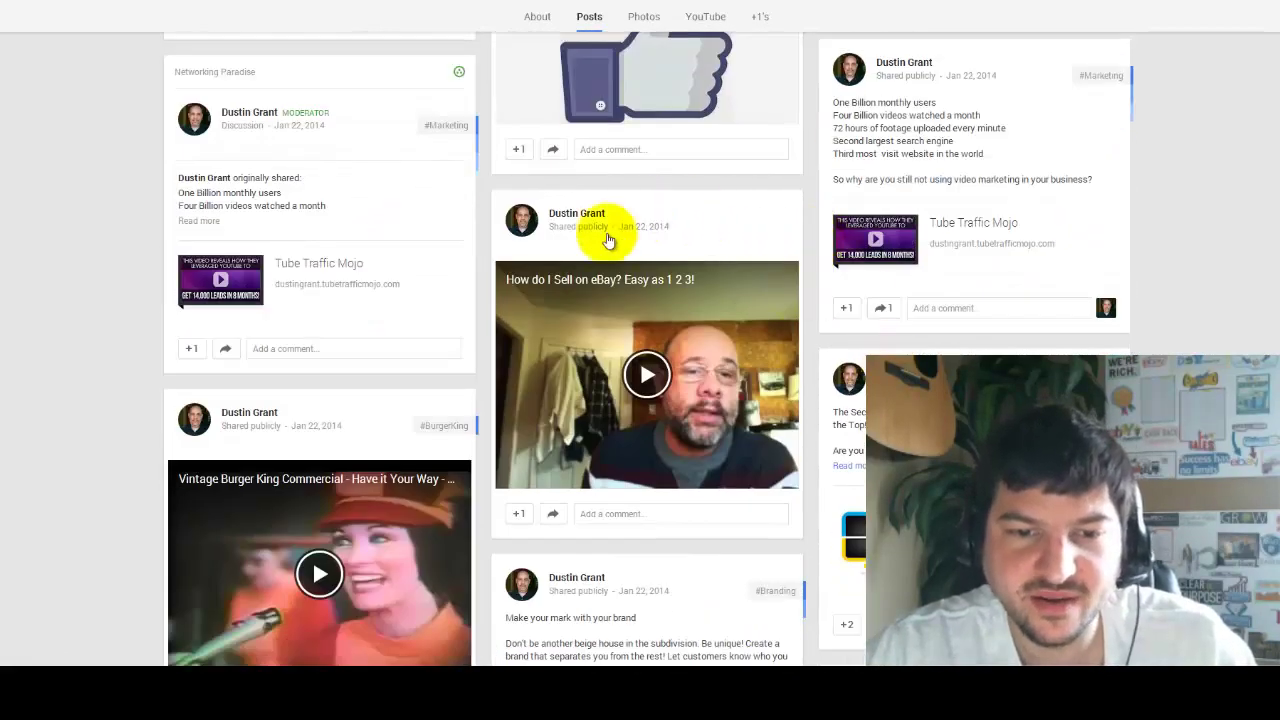
scroll(647, 348, "up", 8)
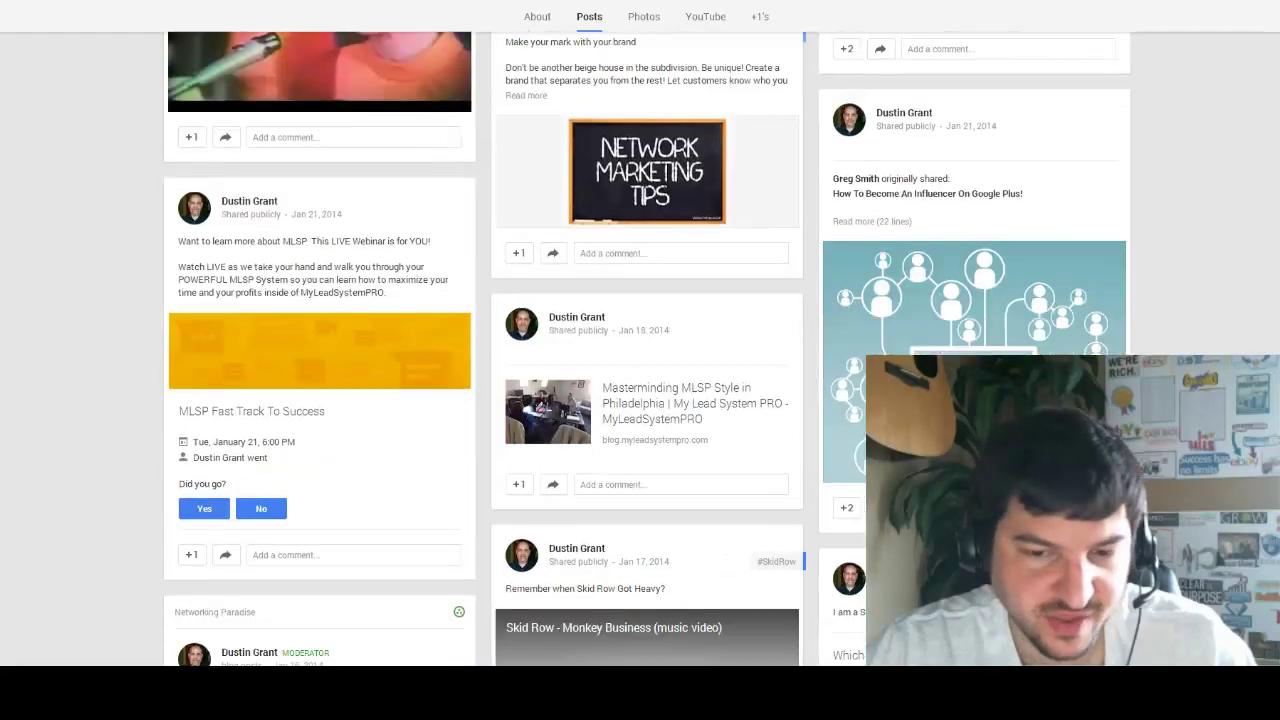
scroll(647, 348, "down", 5)
scroll(846, 460, "up", 15)
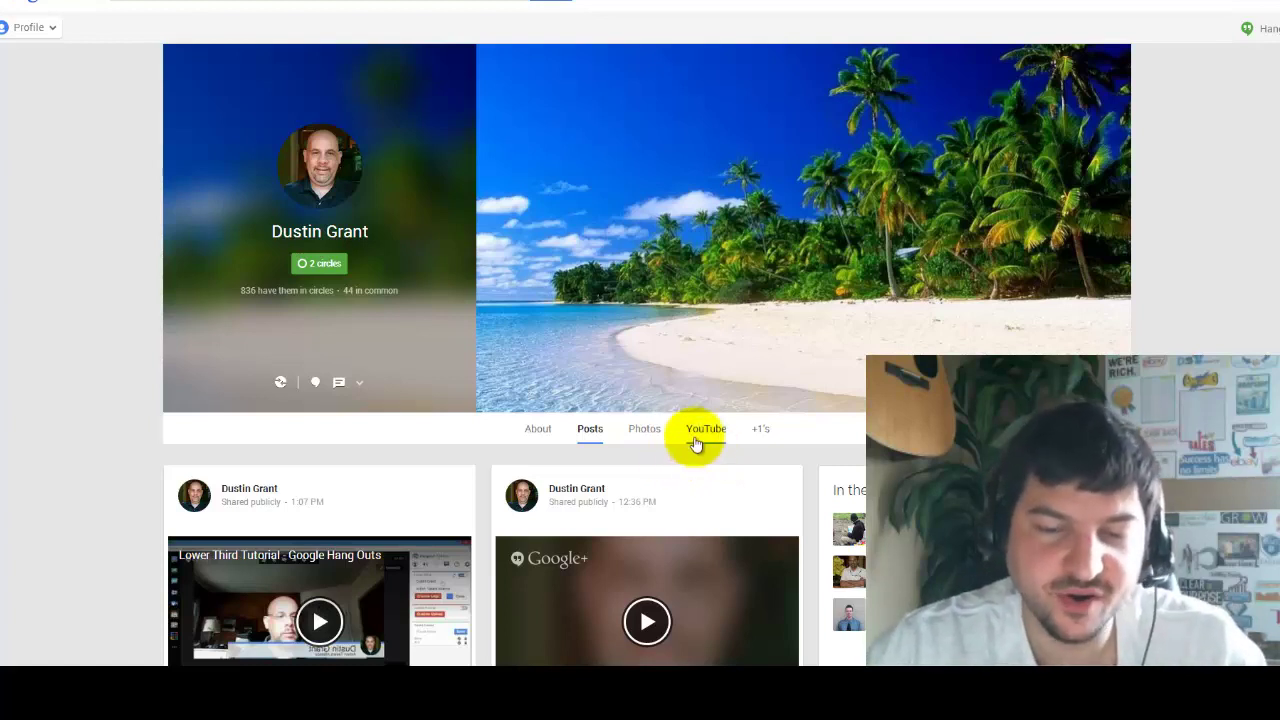
Step: Show the YouTube videos on the lead's Google+ profile and go to their YouTube channel
left_click(706, 432)
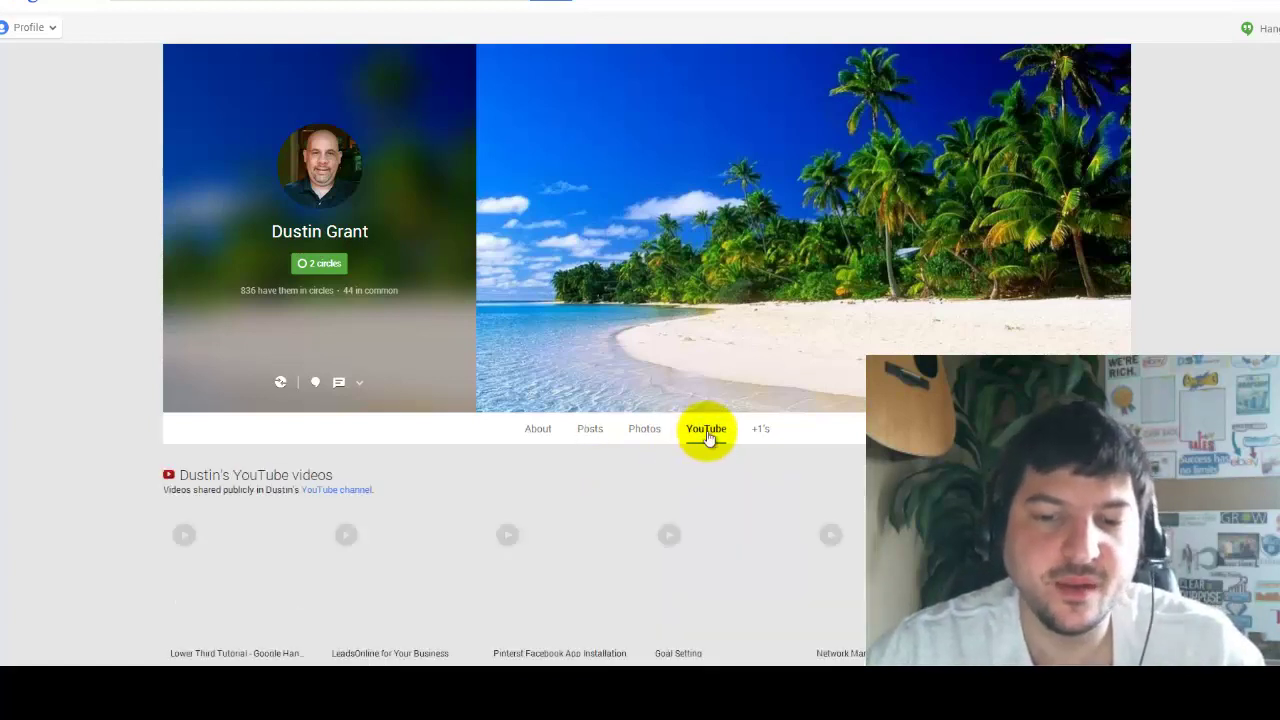
scroll(650, 390, "down", 4)
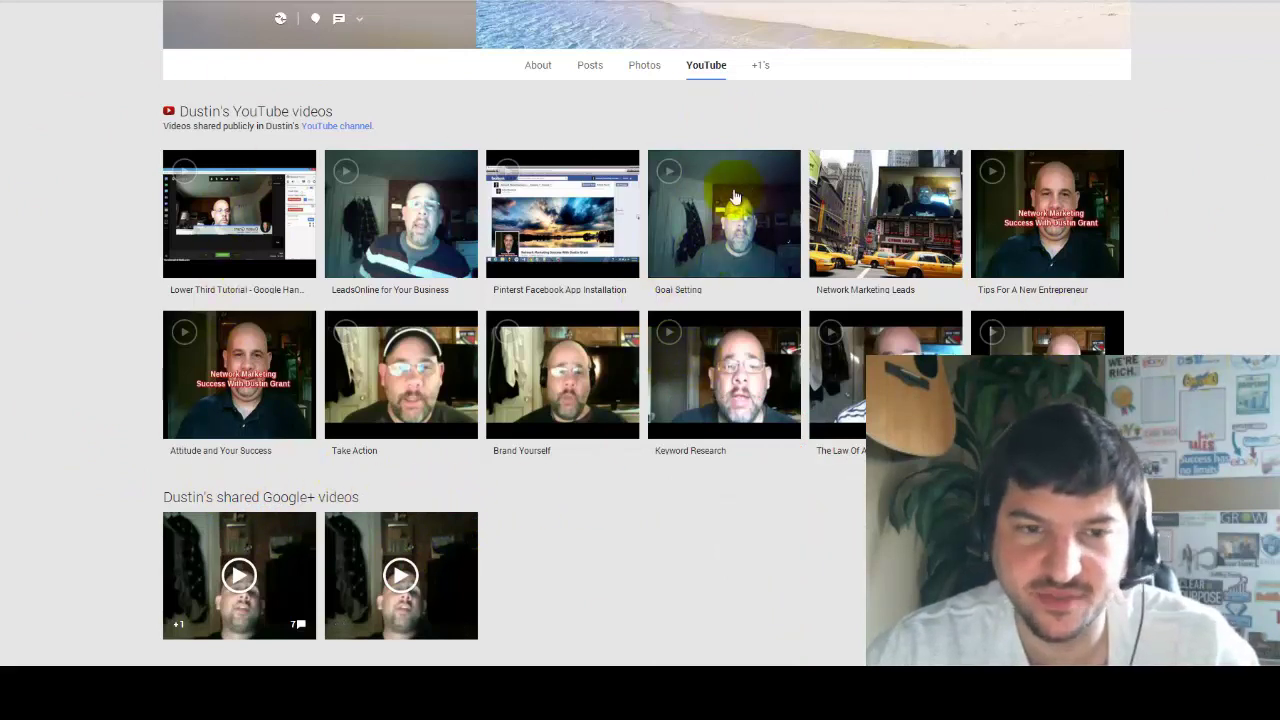
left_click(336, 130)
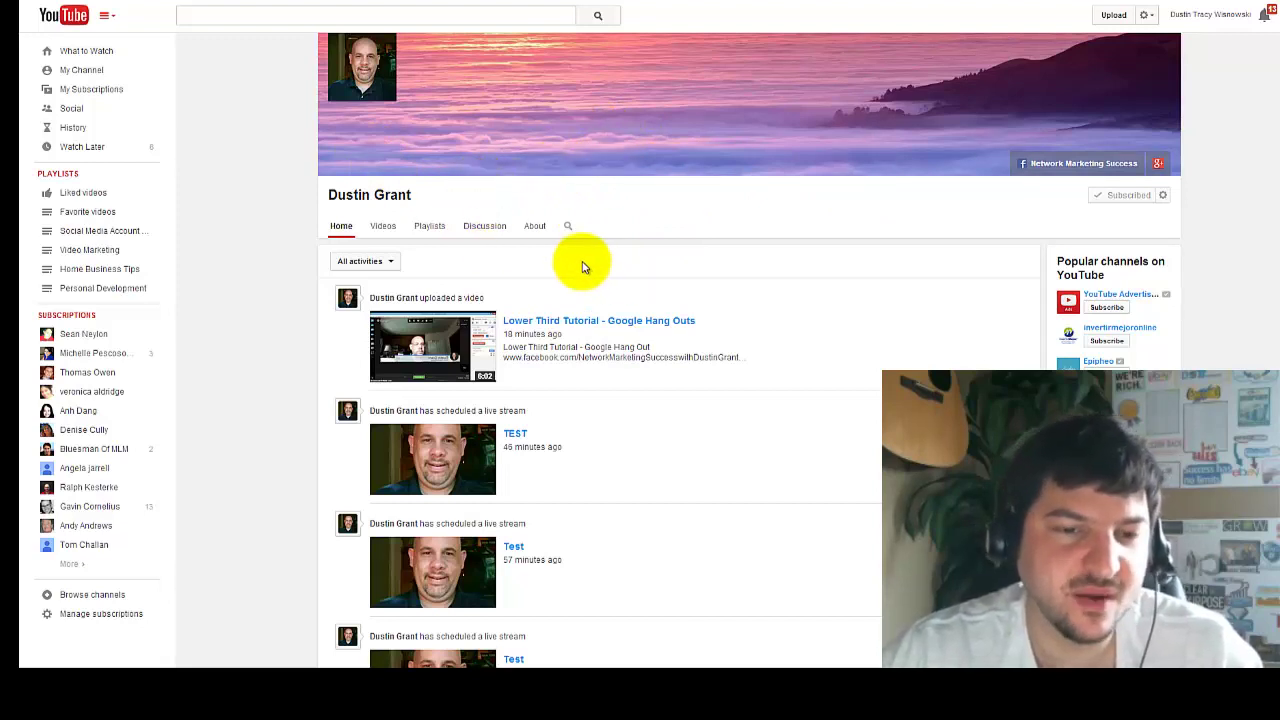
Step: Show the channel's About page with 441 views, join date and subscriptions
left_click(535, 228)
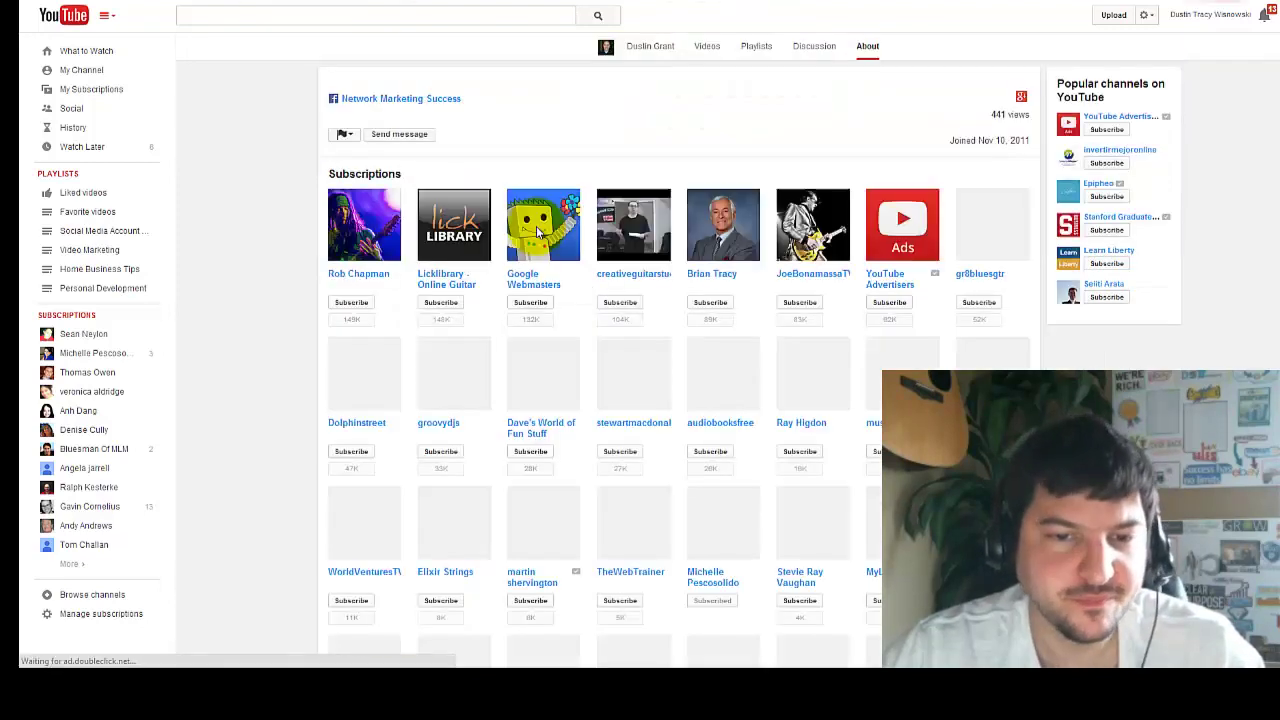
scroll(494, 165, "up", 3)
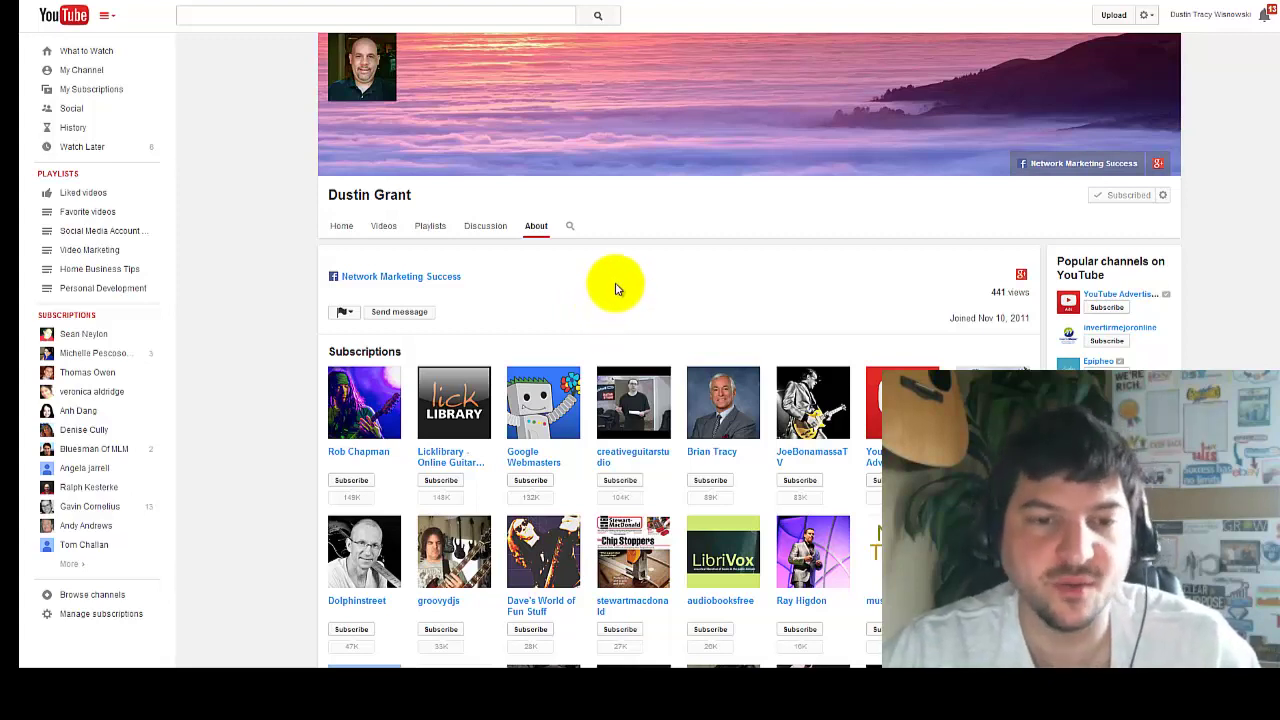
Step: Start a Send message form to the lead, dismiss the orange notice, and fill the greeting subject
left_click(420, 314)
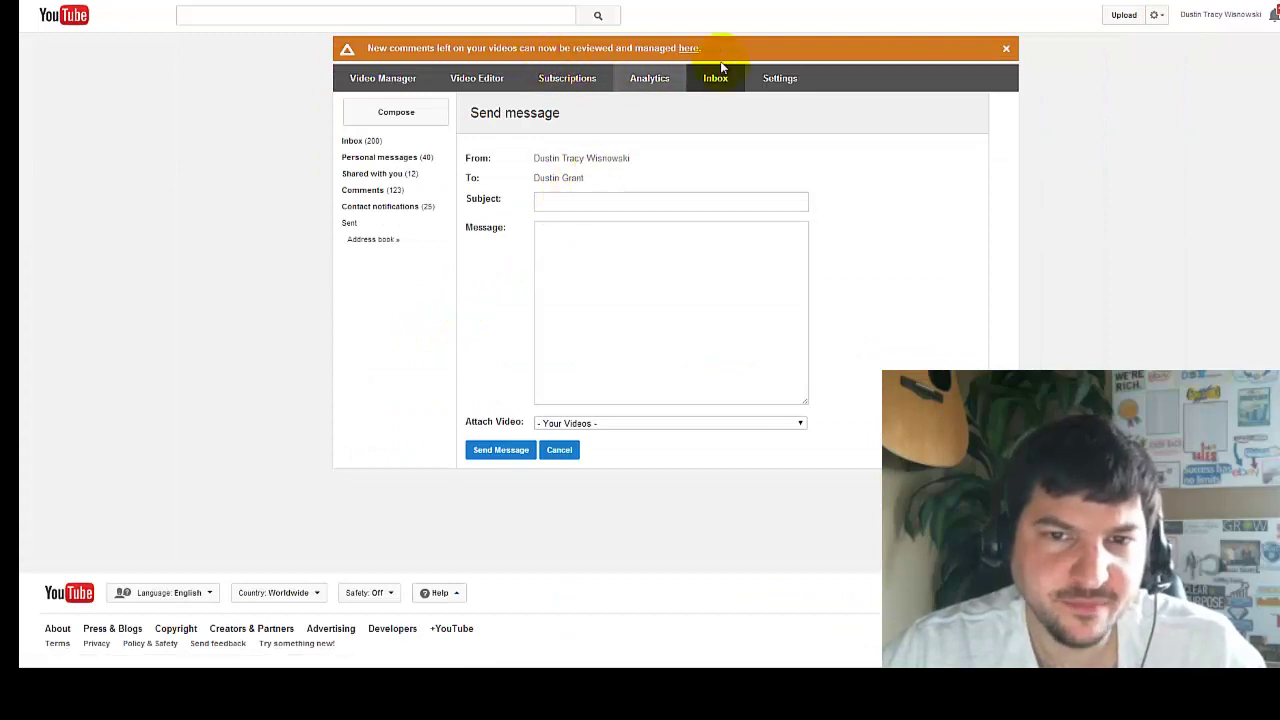
left_click(1006, 49)
left_click(553, 172)
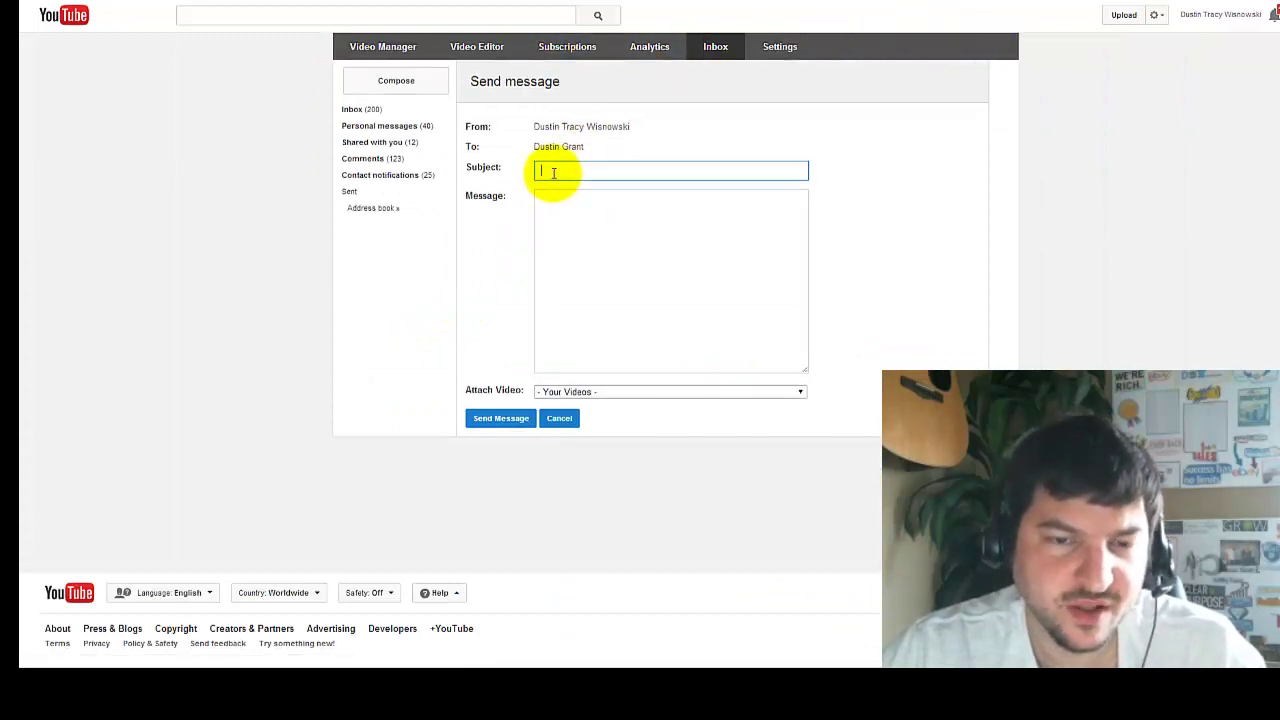
left_click(641, 276)
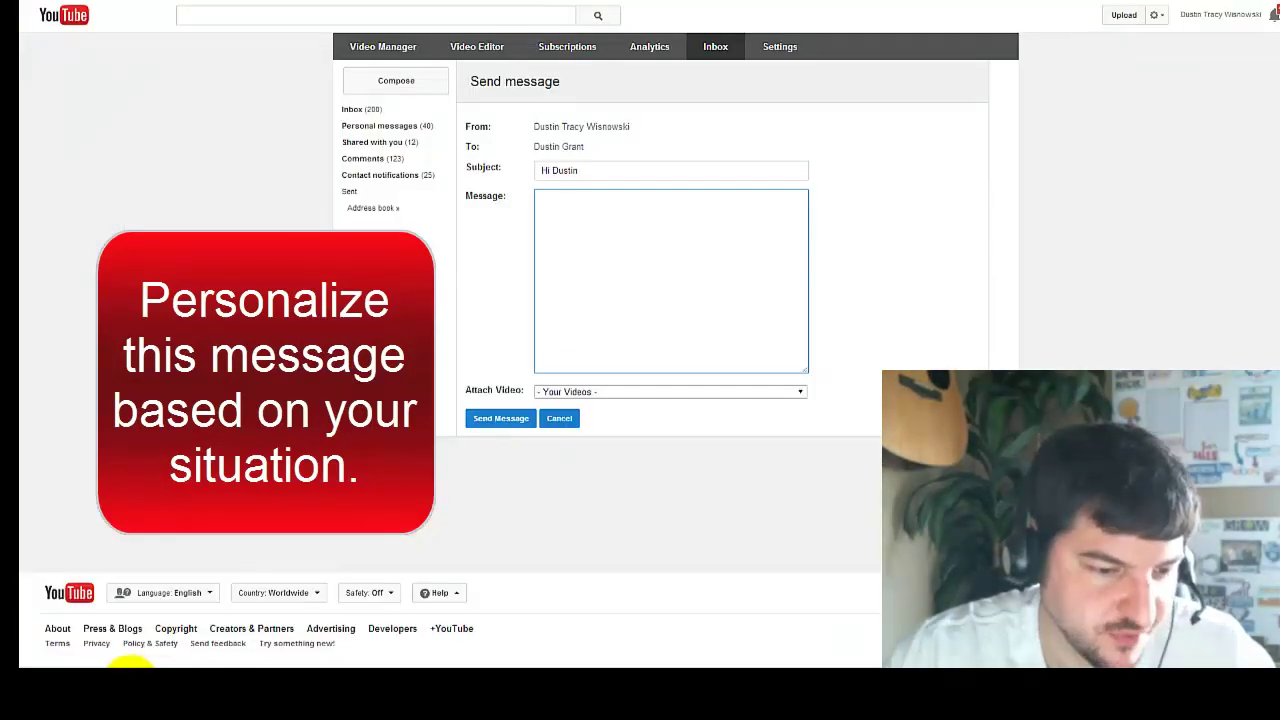
Step: Open the YouTube Lead Follow Up Message script from the Rapportive folder in WordPad
left_click(150, 650)
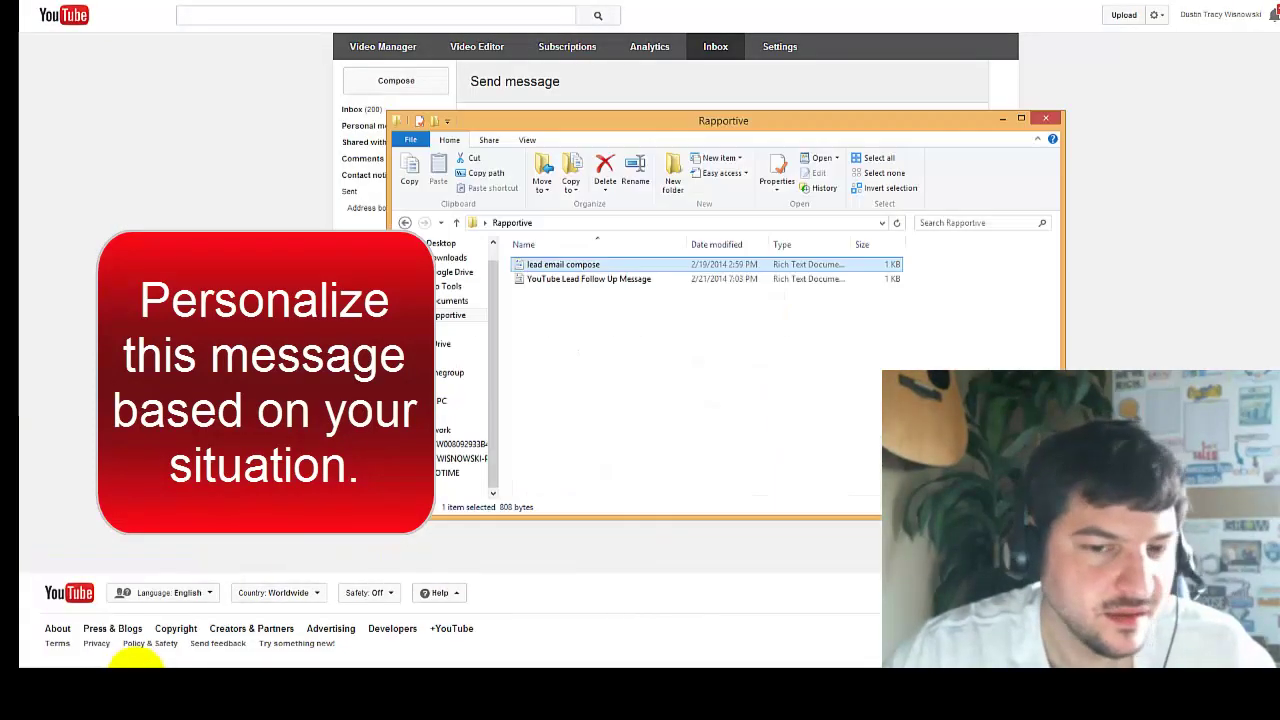
left_click(590, 282)
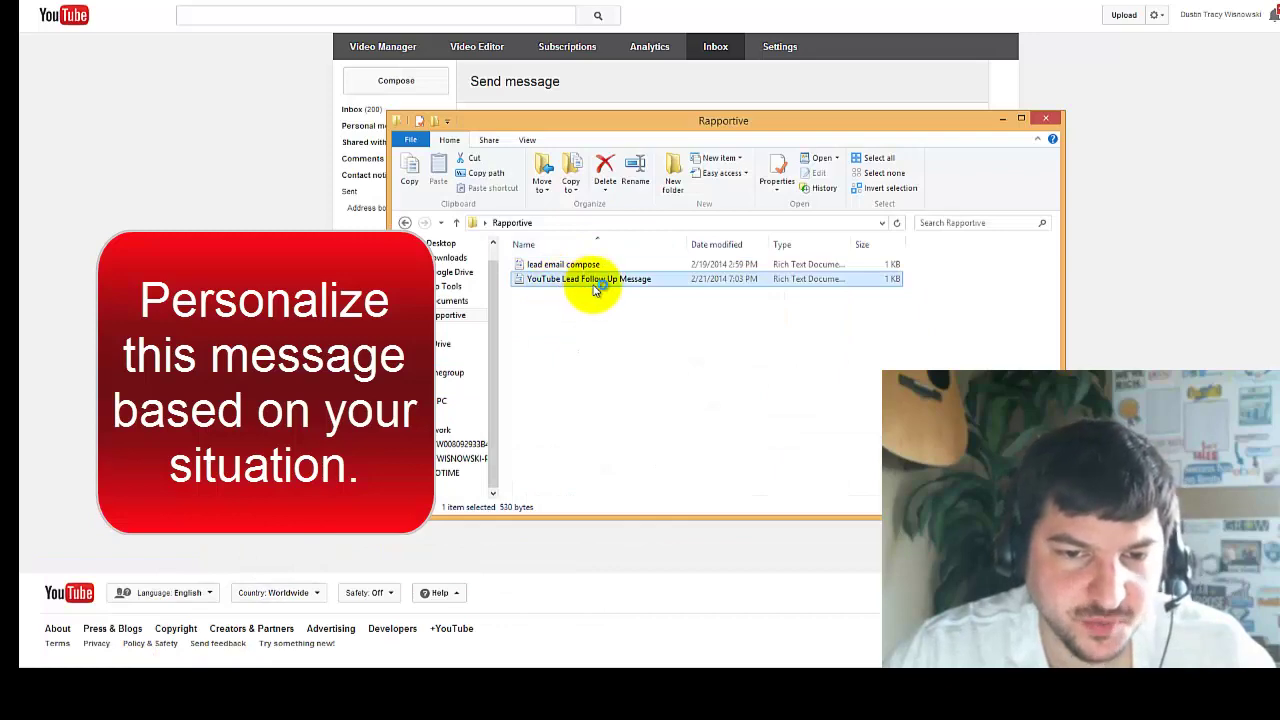
double_click(595, 287)
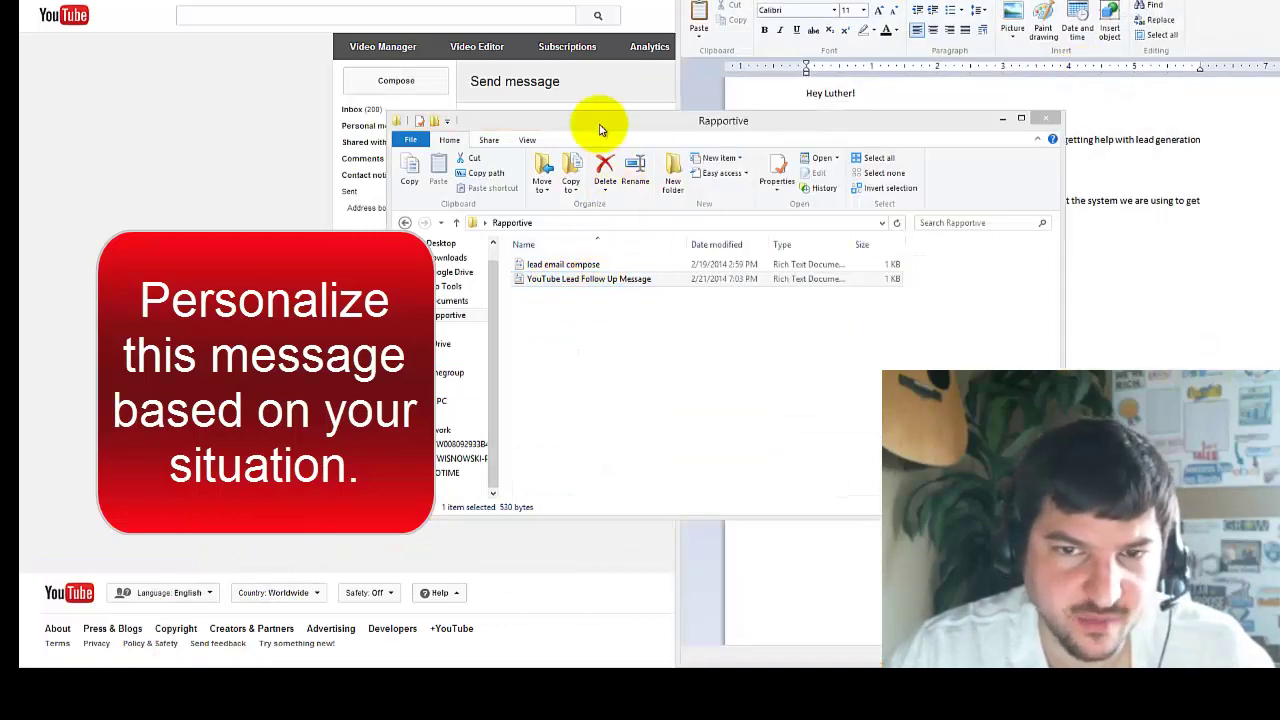
left_click(1003, 118)
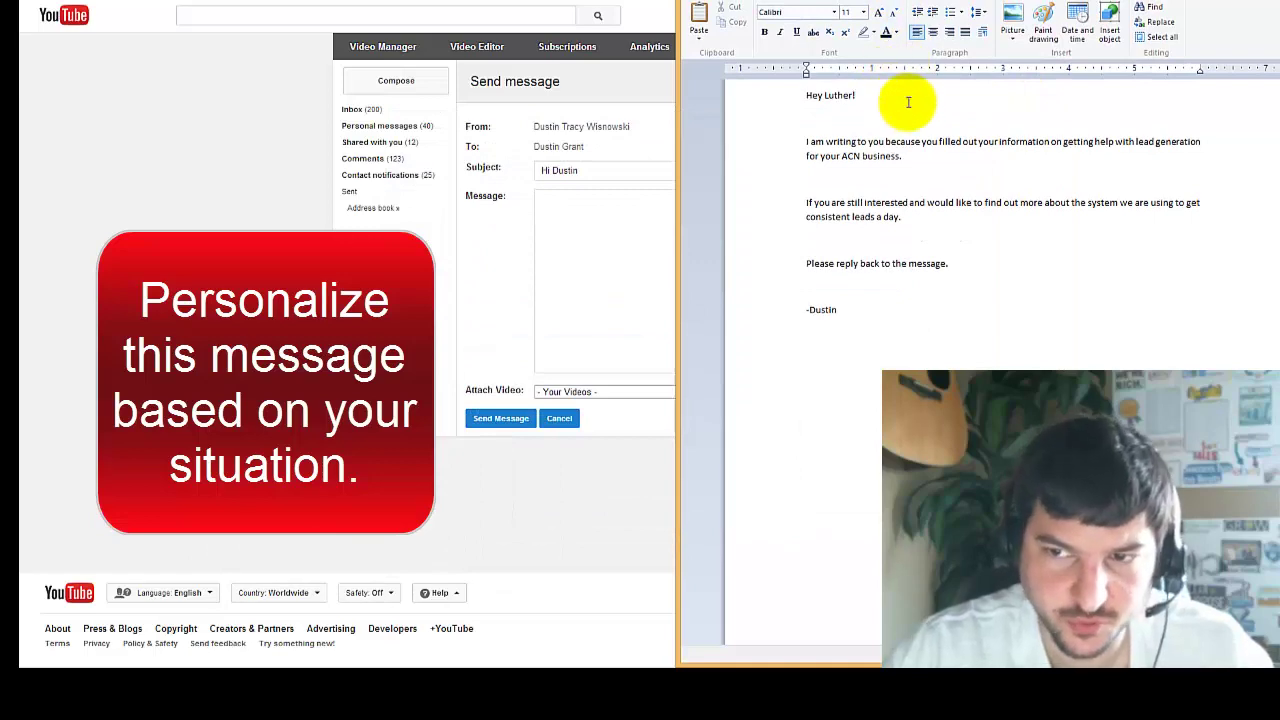
Step: Copy the whole letter and paste it into the YouTube message body
triple_click(852, 150)
left_click(849, 157)
double_click(849, 157)
left_click(931, 167)
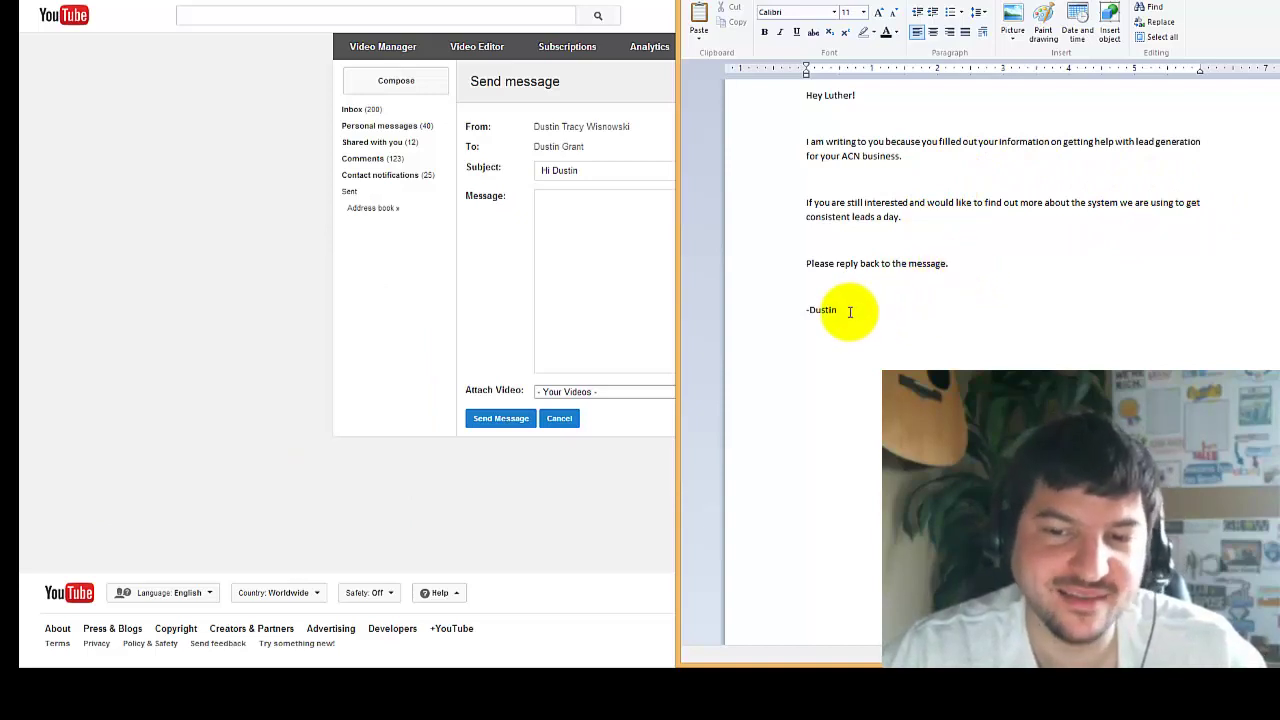
left_click_drag(838, 310, 800, 94)
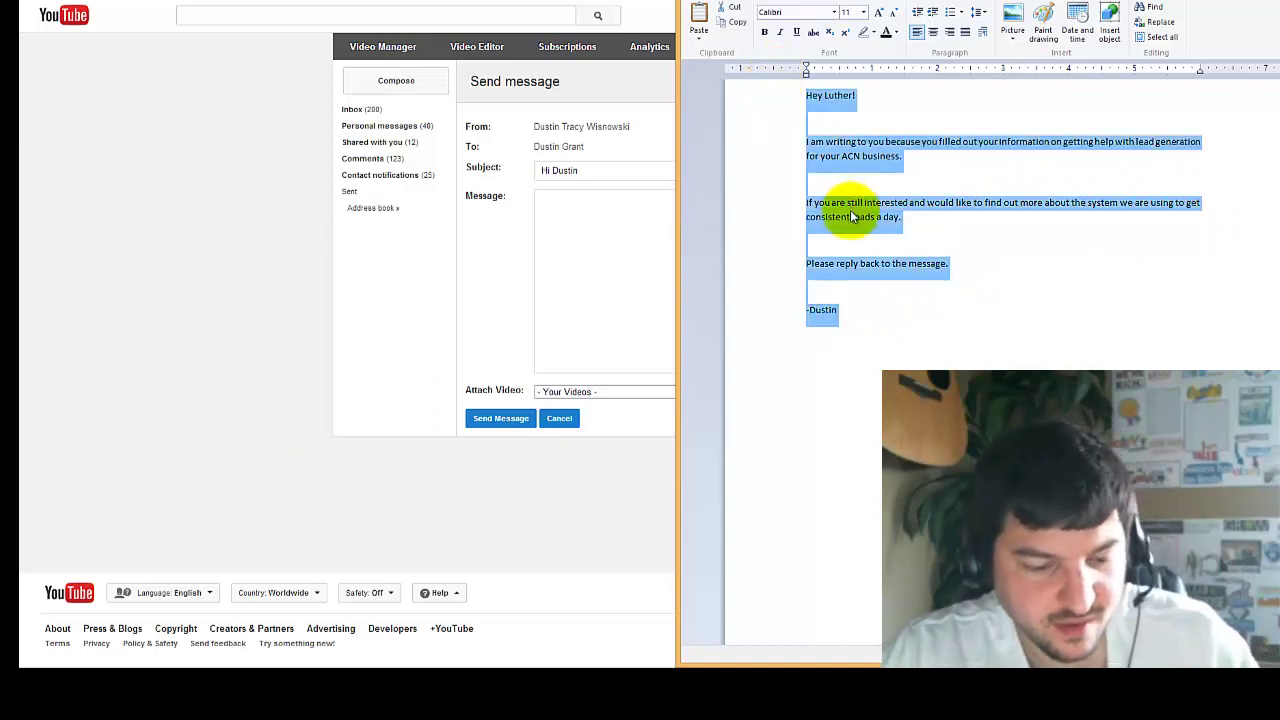
left_click(562, 254)
left_click(562, 254)
type("Hey Luther!  I am writing to you because you filled out your information on getting help with lead generation for your ACN business  If you are still interested and would like to find out more about the system we are using to get consistent leads a day.  Please reply back to the message.  -Dustin")
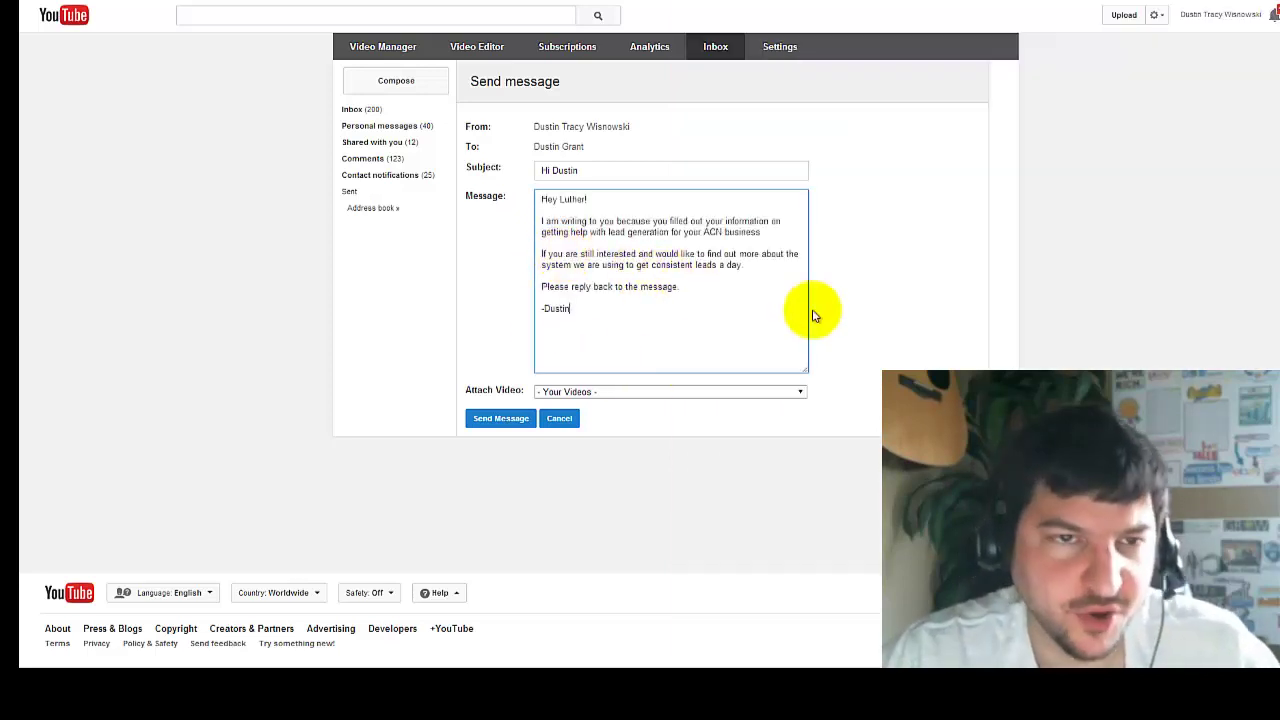